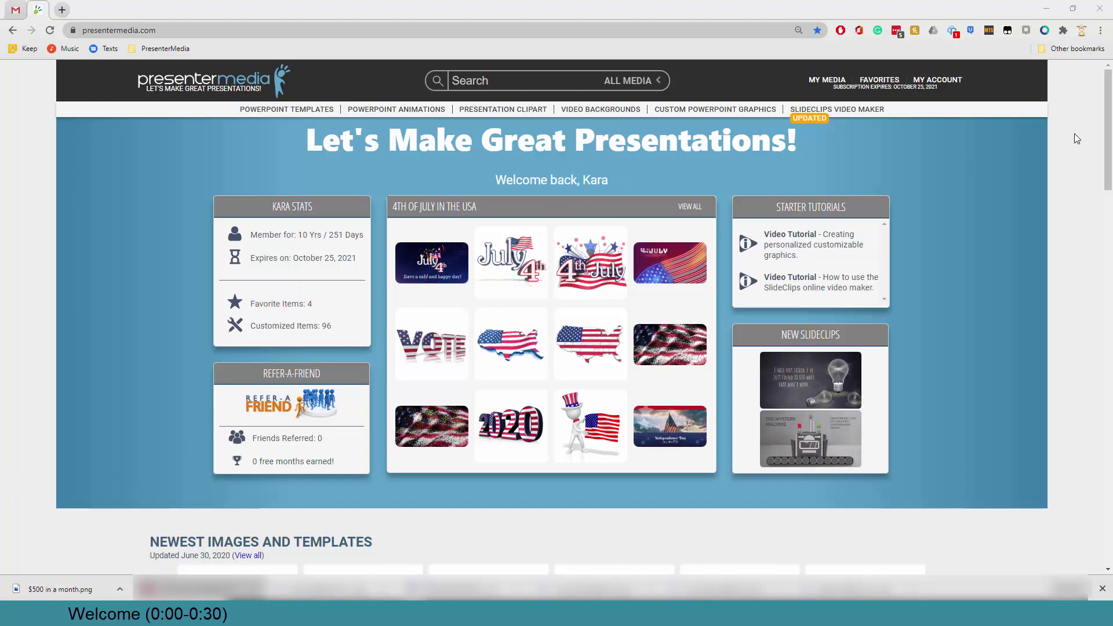
Step: Scroll the PresenterMedia homepage down to the footer's Resources column with the PowerPoint Add-In link
drag(1108, 185, 1080, 542)
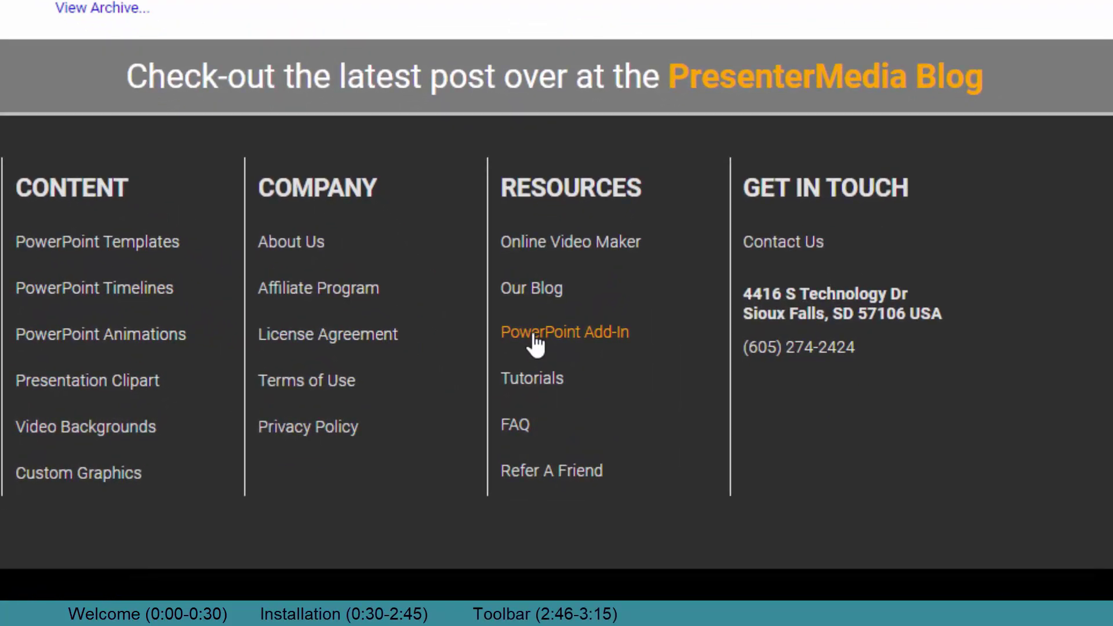
Step: Open the PowerPoint Add-In page and preview its demo video, scrubbing it and toggling full screen
click(534, 336)
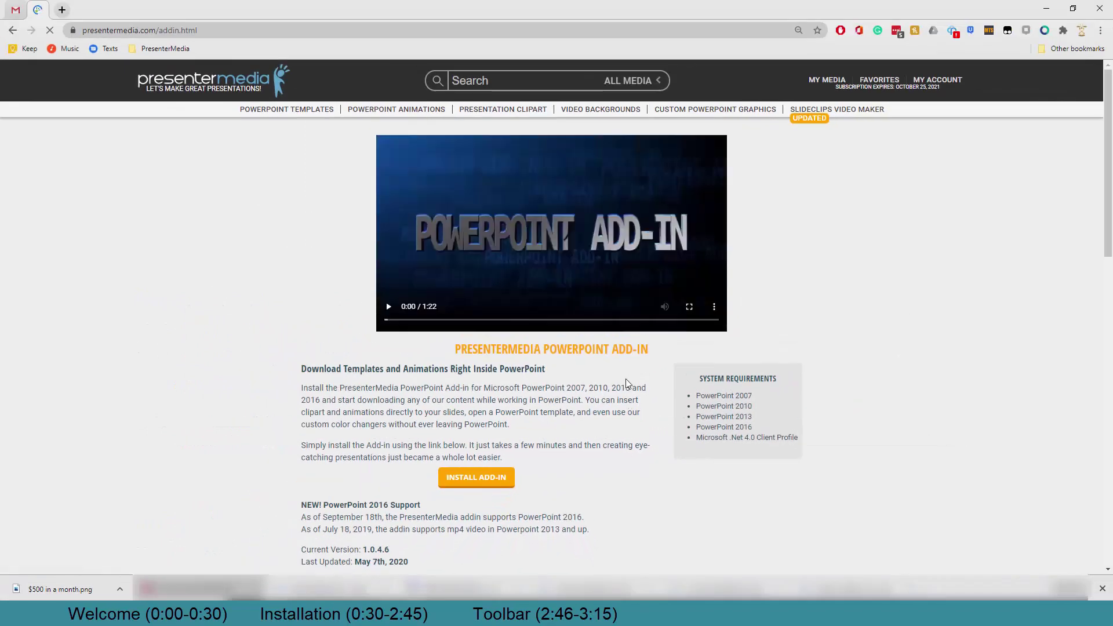
drag(417, 320, 515, 328)
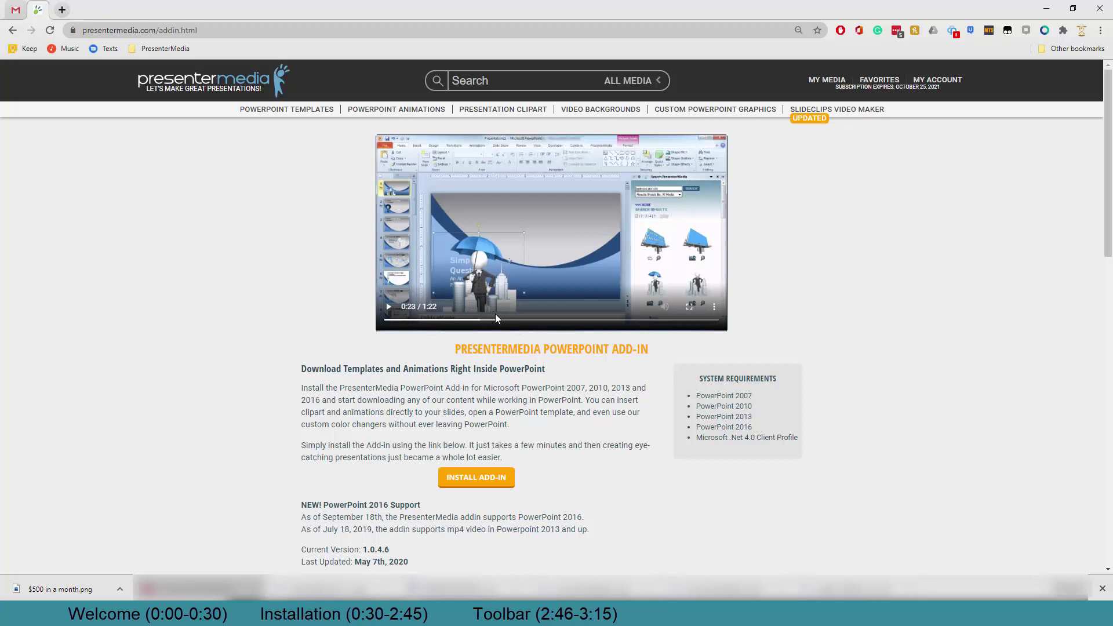
click(416, 320)
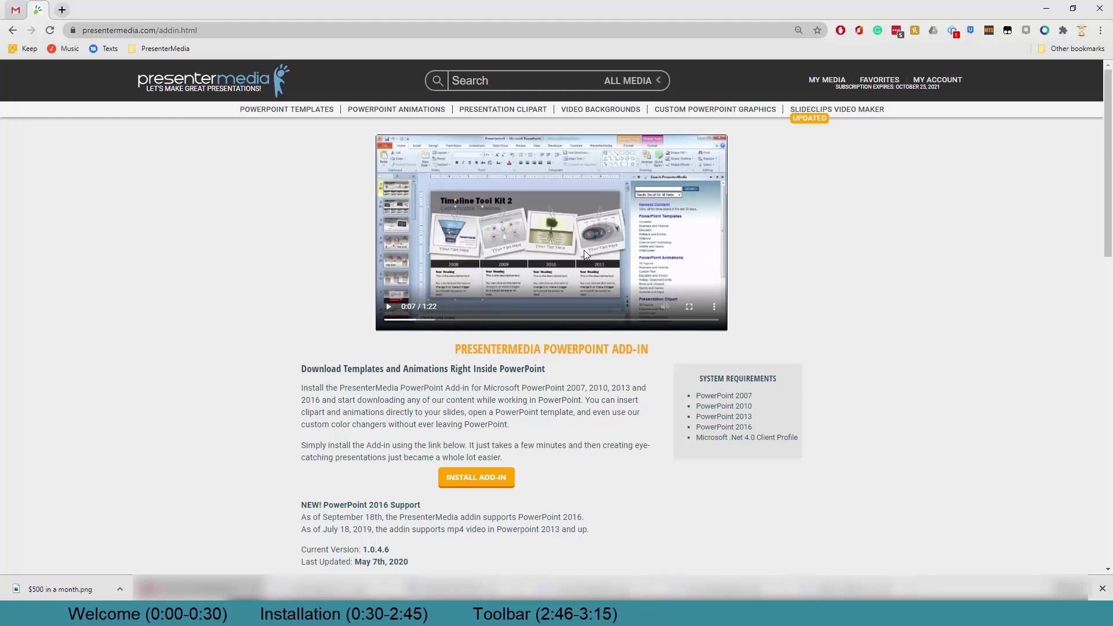
click(690, 308)
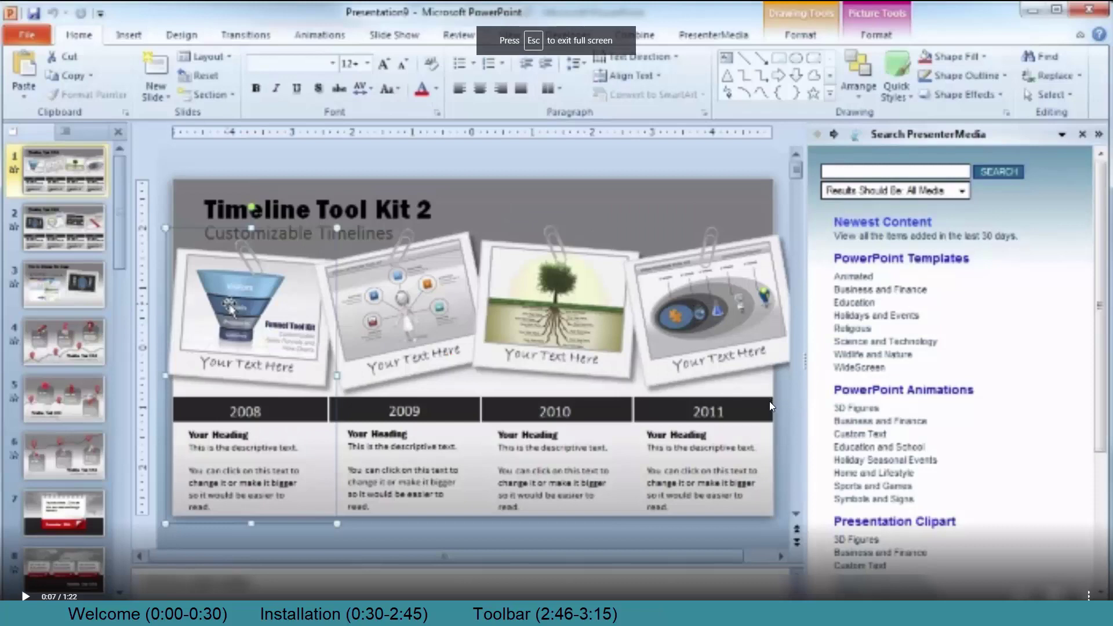
click(1064, 592)
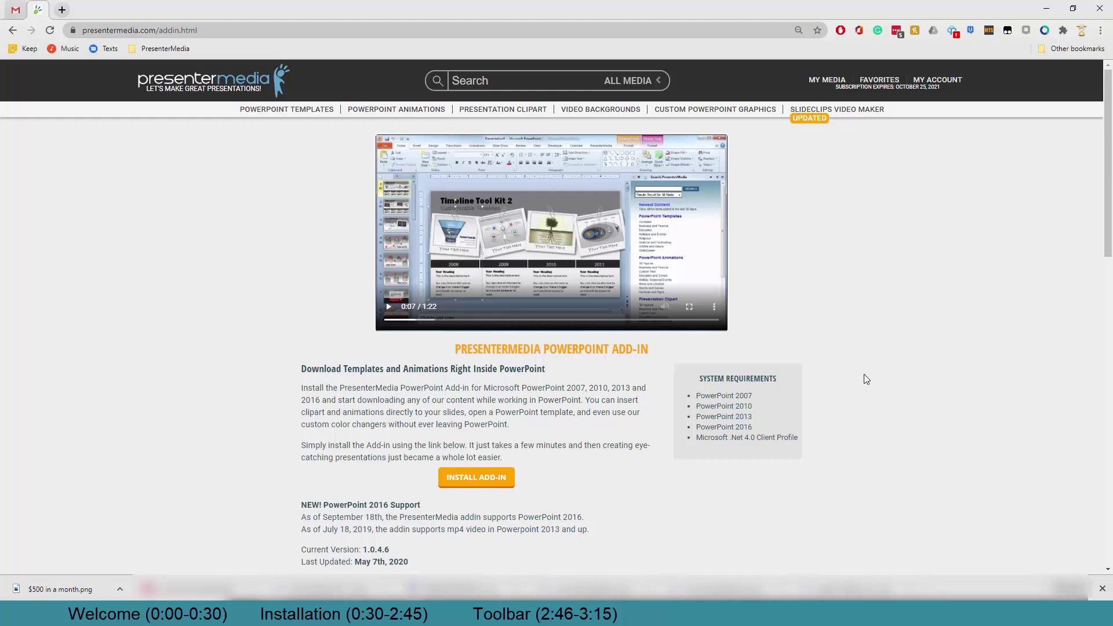
Step: Download the presentermedia_plugin_install_v1 add-in installer and save it to the Desktop
click(468, 481)
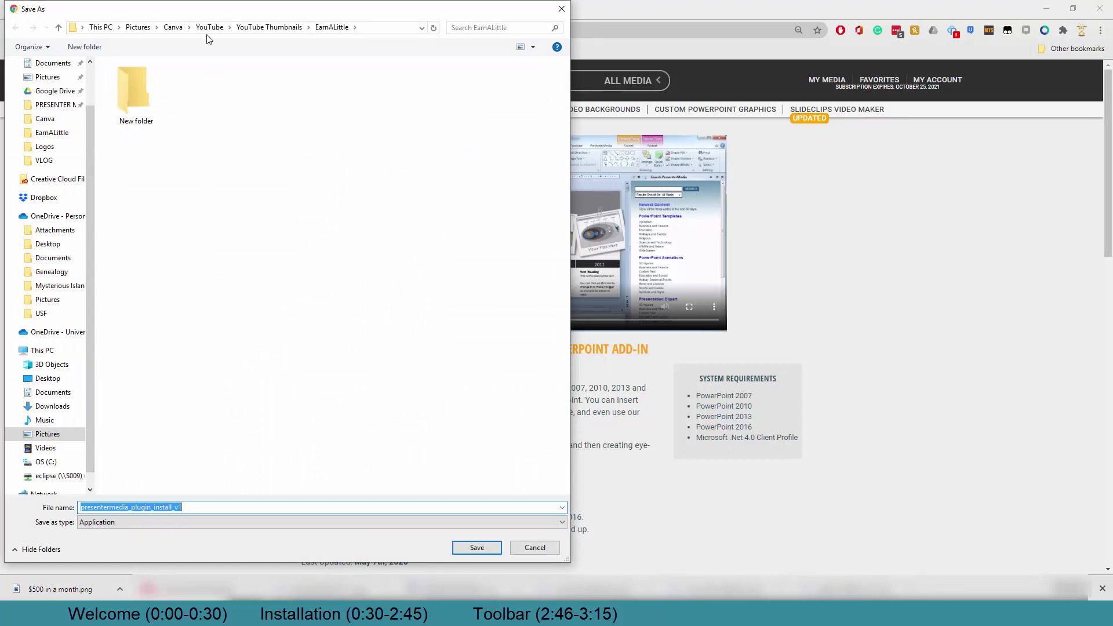
drag(209, 11, 229, 44)
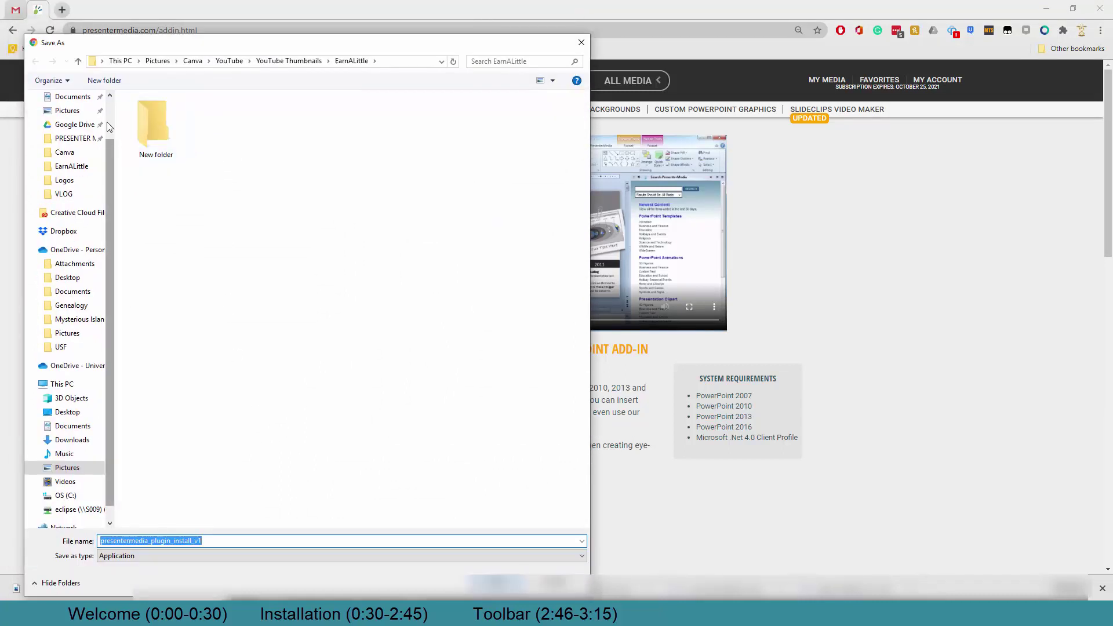
scroll(67, 121, up, 2)
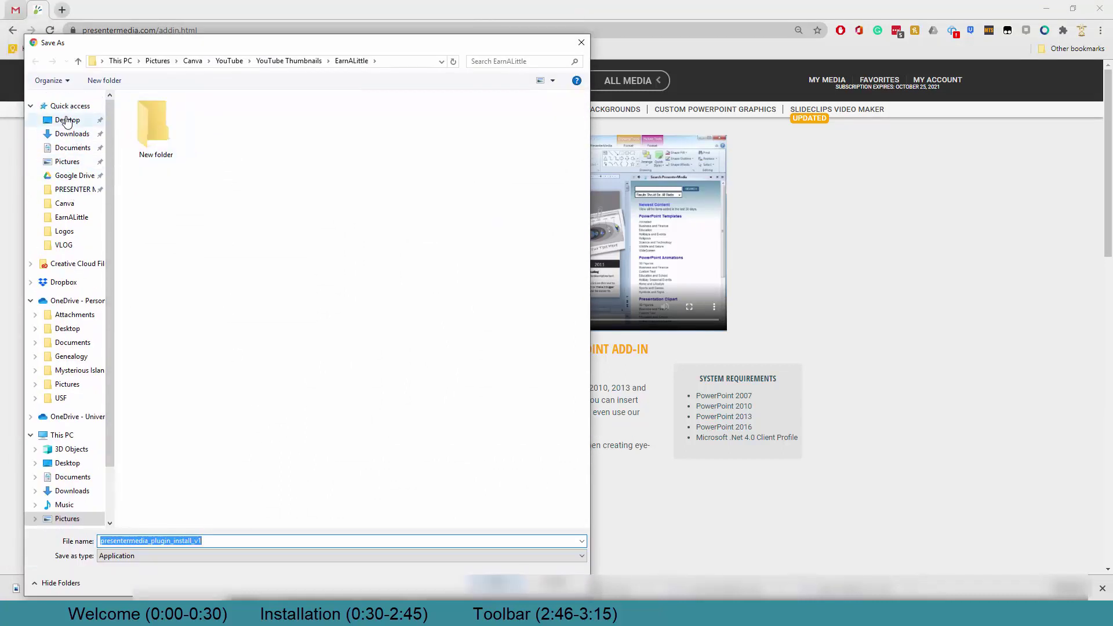
click(68, 120)
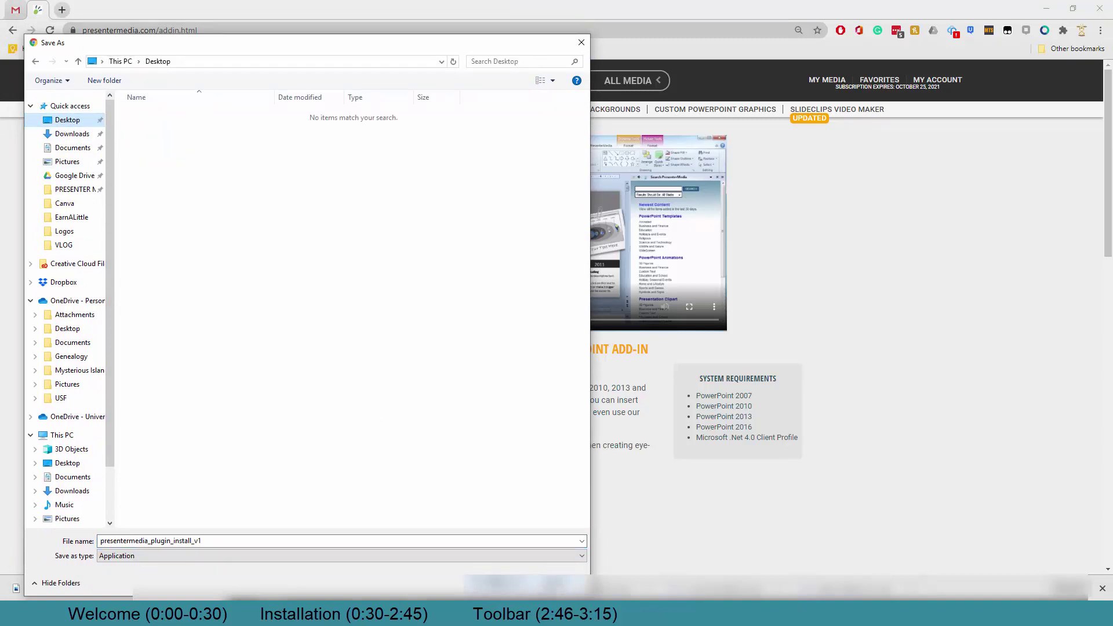
key(Return)
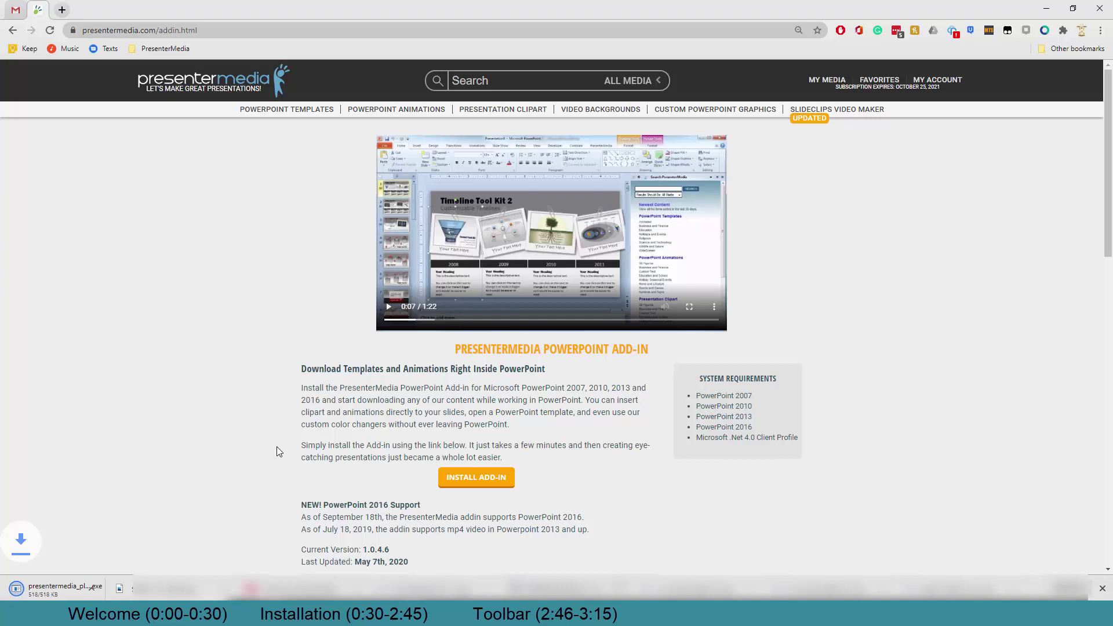
Step: Launch the downloaded installer, letting it past the Windows warning with Run anyway
click(72, 587)
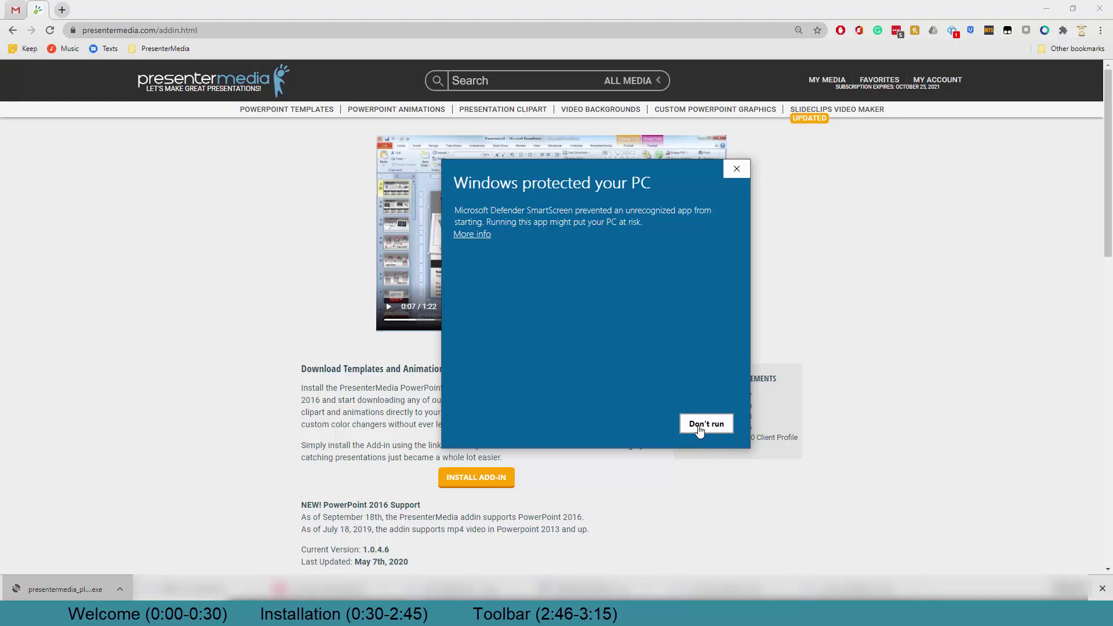
click(460, 236)
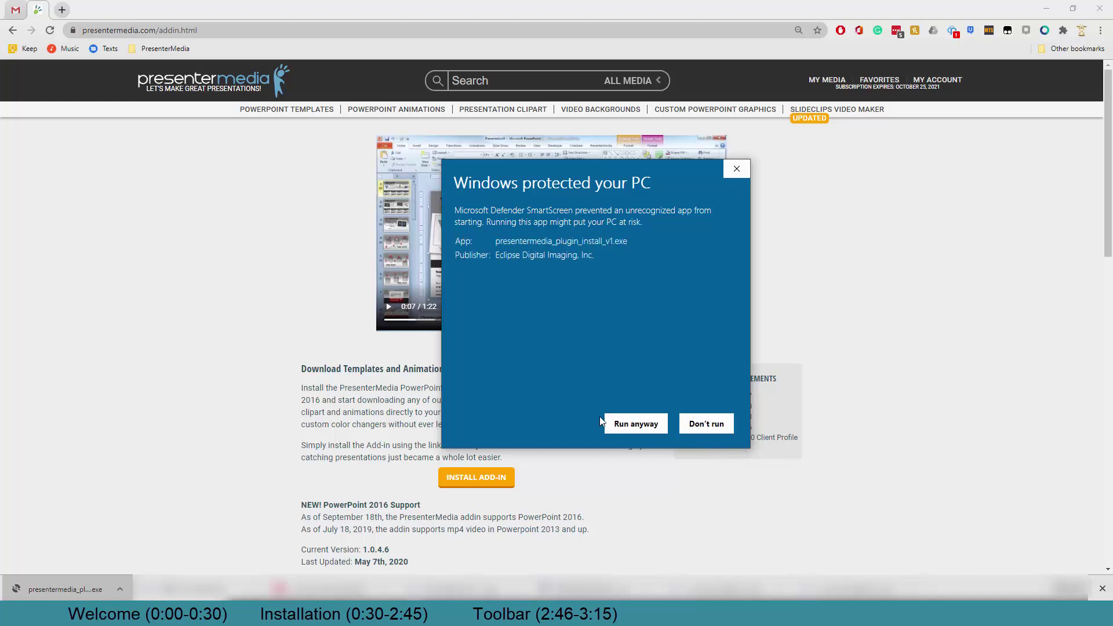
click(636, 423)
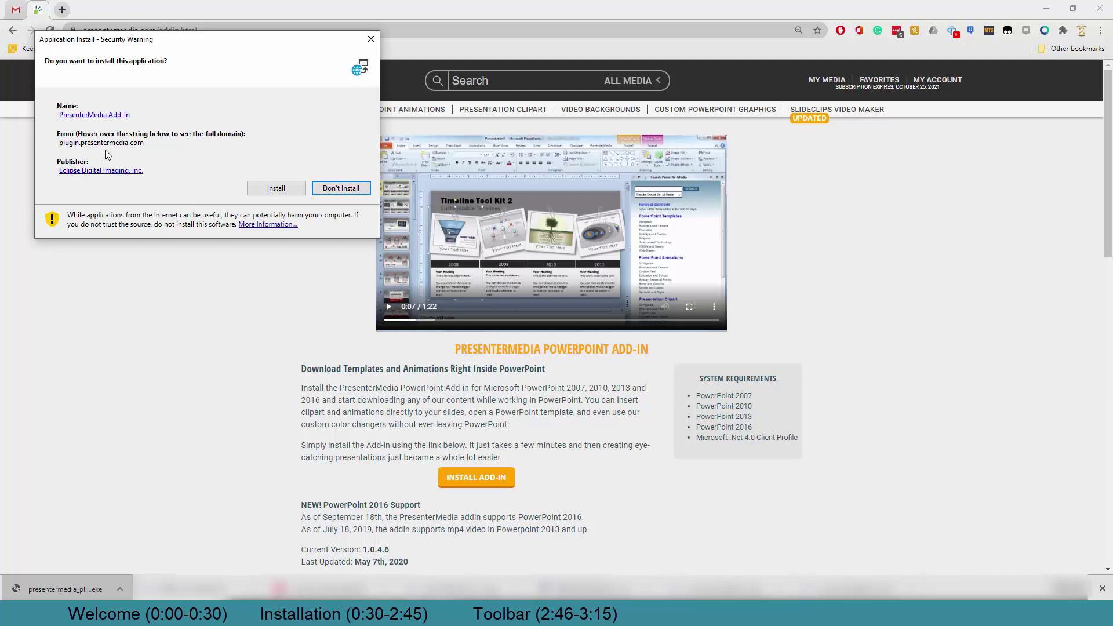
Step: Install the PresenterMedia Add-In and acknowledge the registration-succeeded message
click(266, 191)
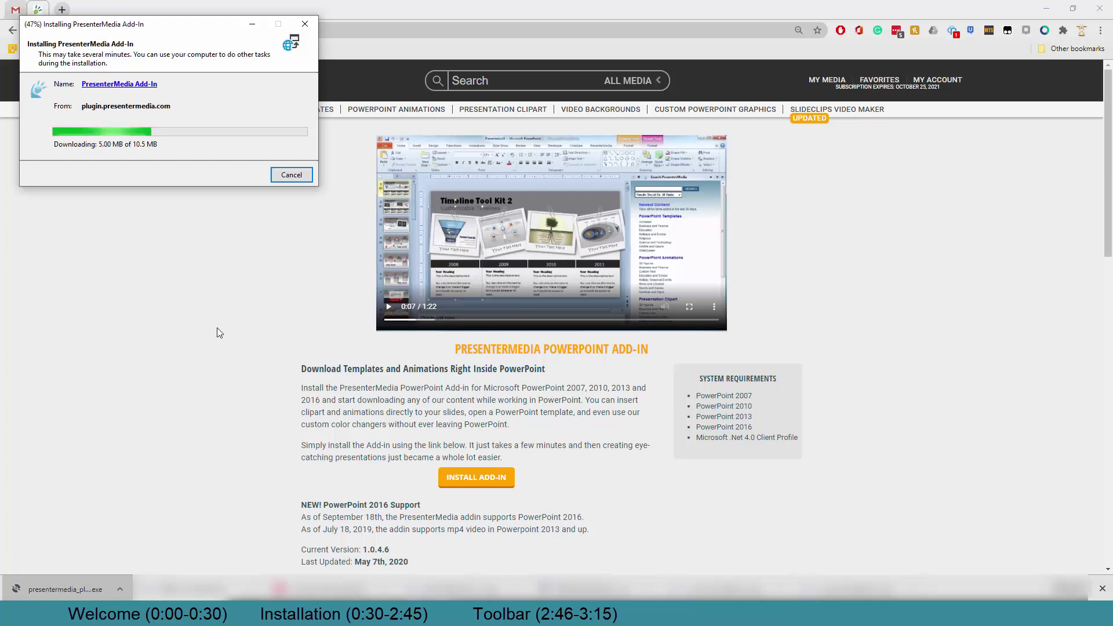
scroll(218, 328, down, 4)
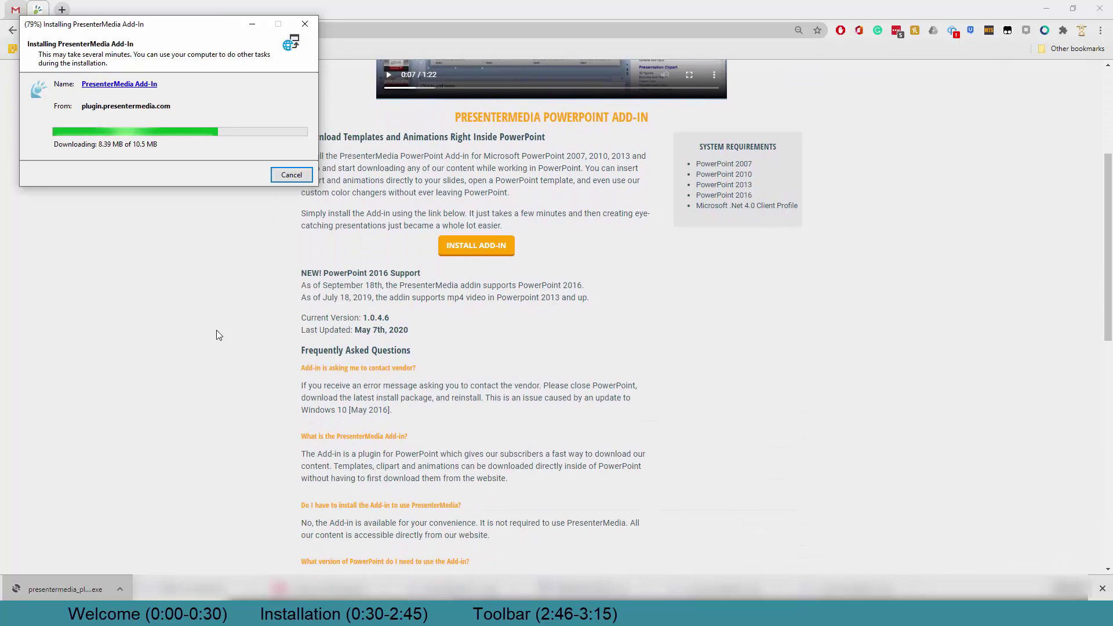
scroll(214, 331, down, 7)
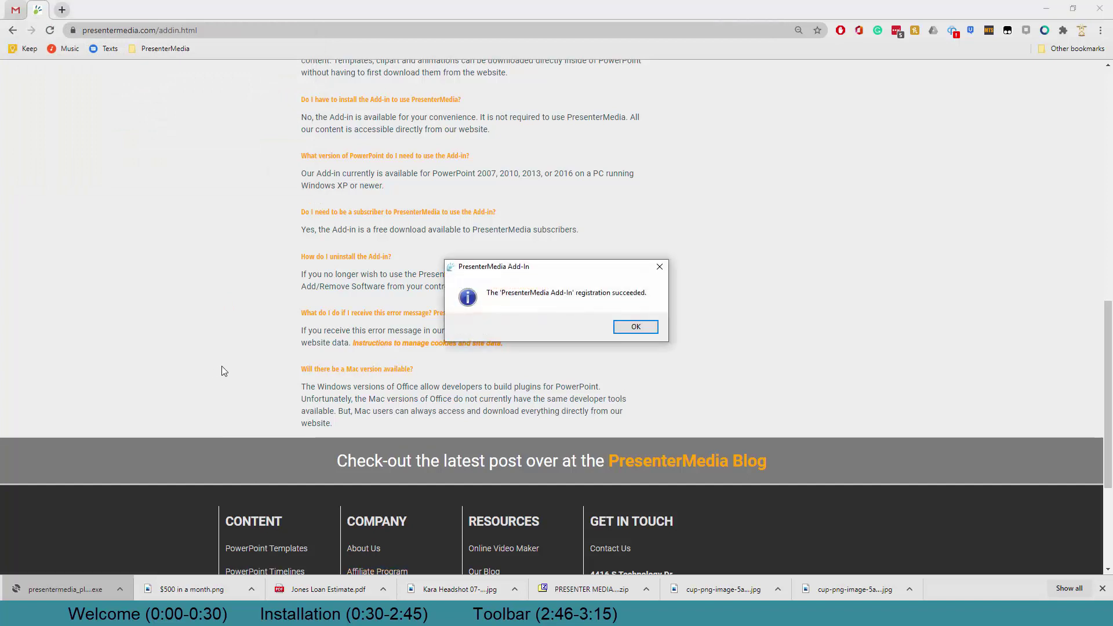
click(636, 328)
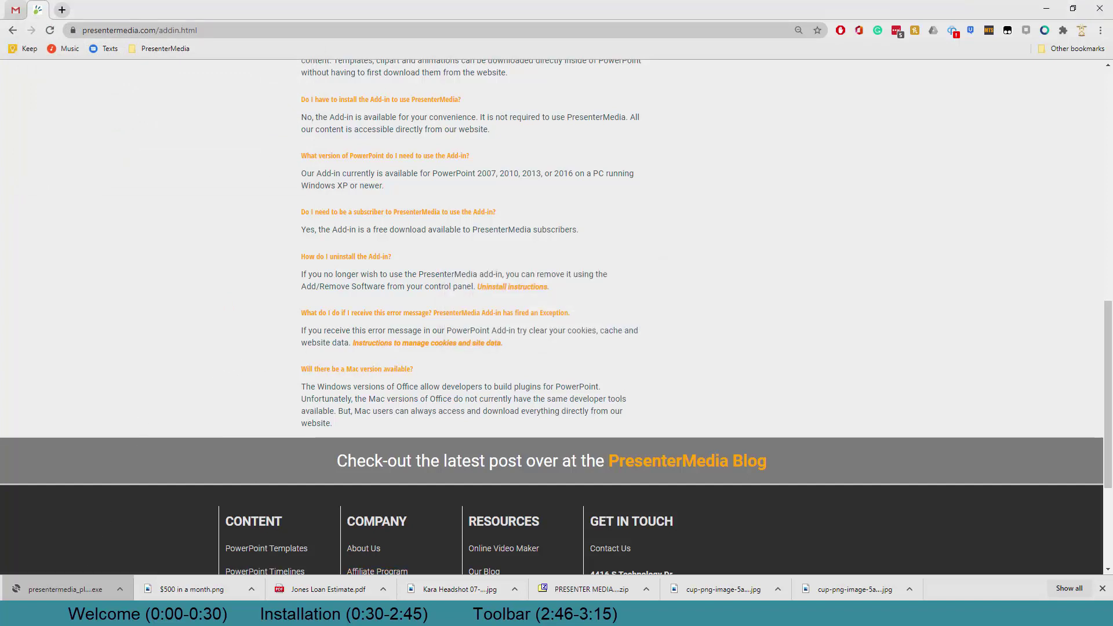
key(super)
Step: Start a maximized blank PowerPoint presentation and show the PresenterMedia ribbon tab
click(218, 350)
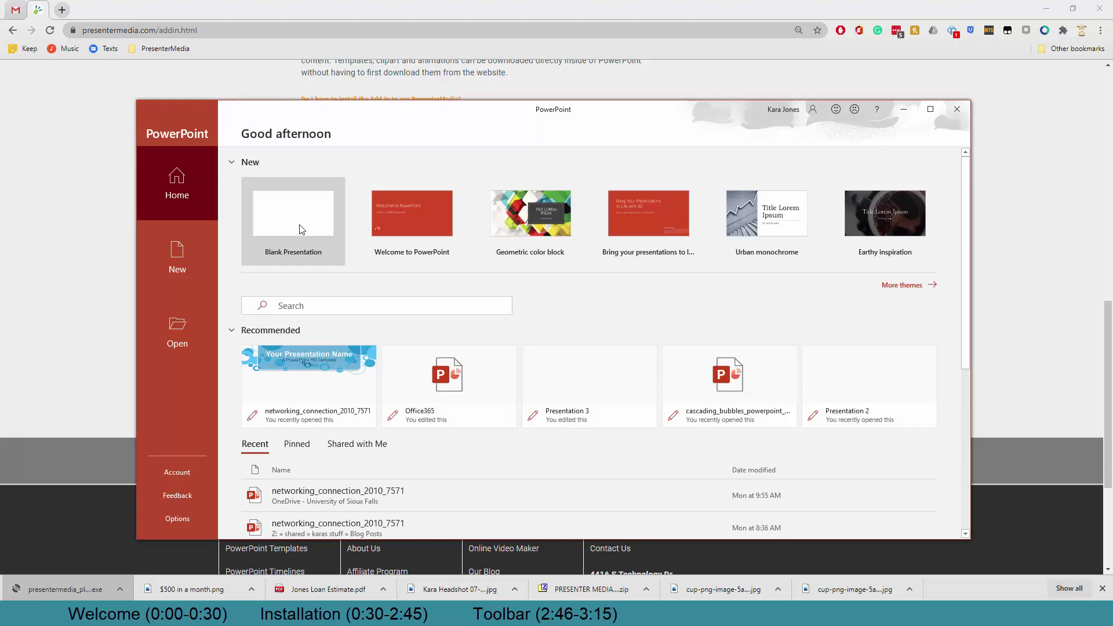
click(312, 239)
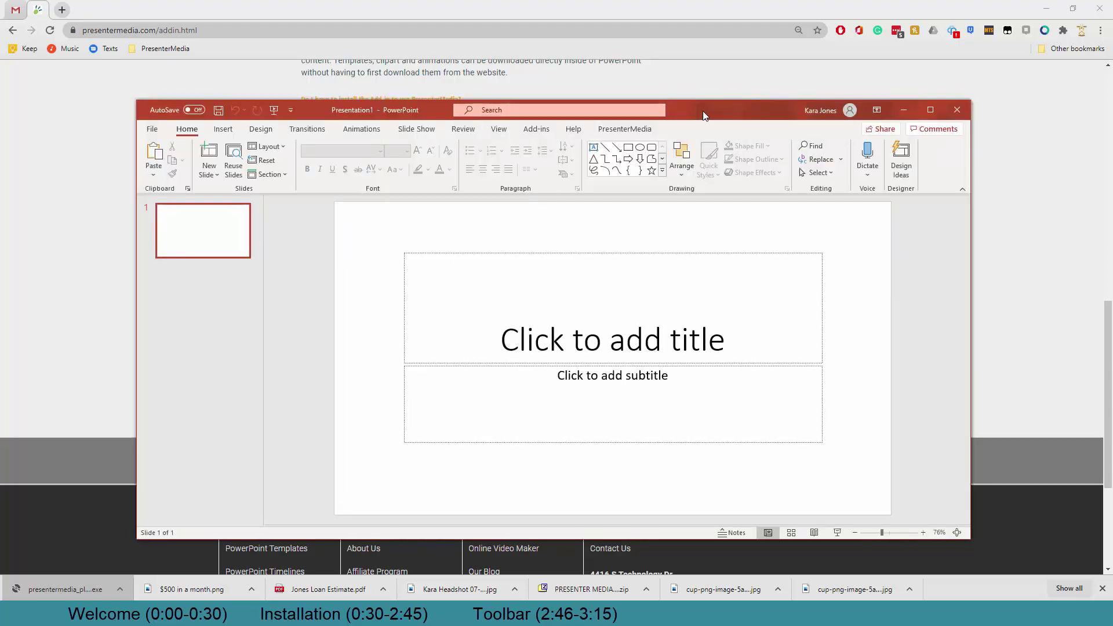
double_click(707, 114)
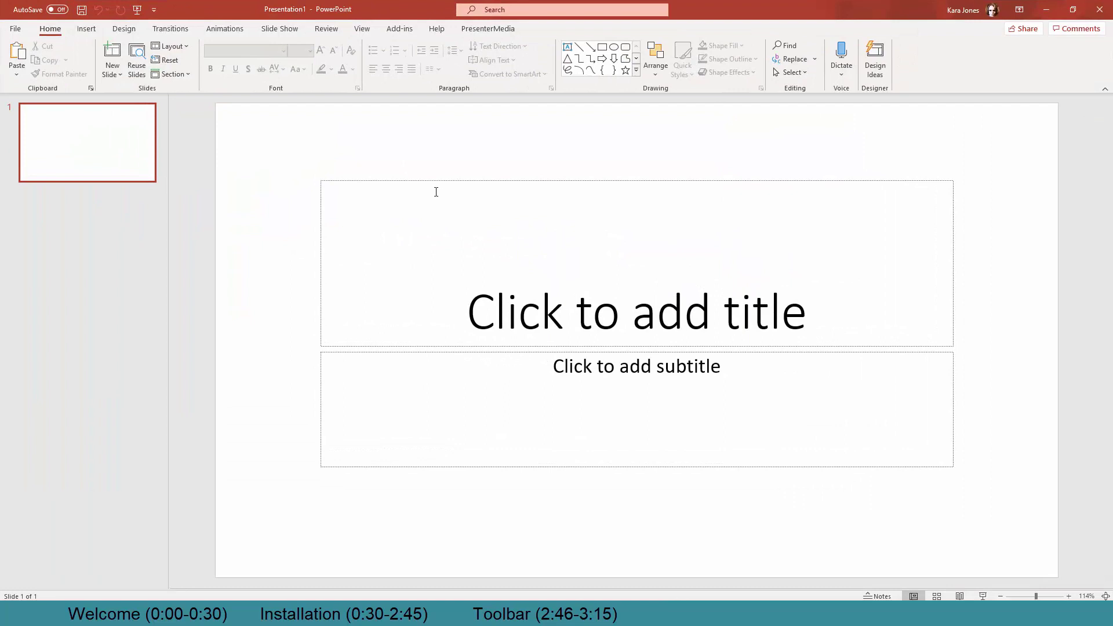
click(493, 32)
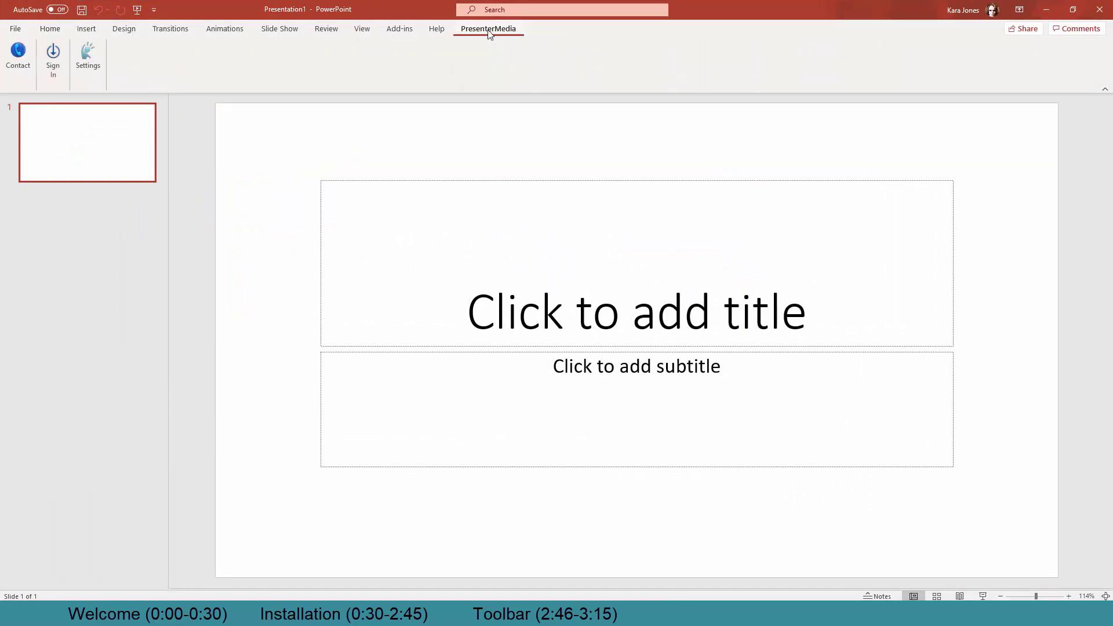
Step: Check in Options > Add-ins that PresenterMedia_Addin is listed as an active application add-in
click(16, 28)
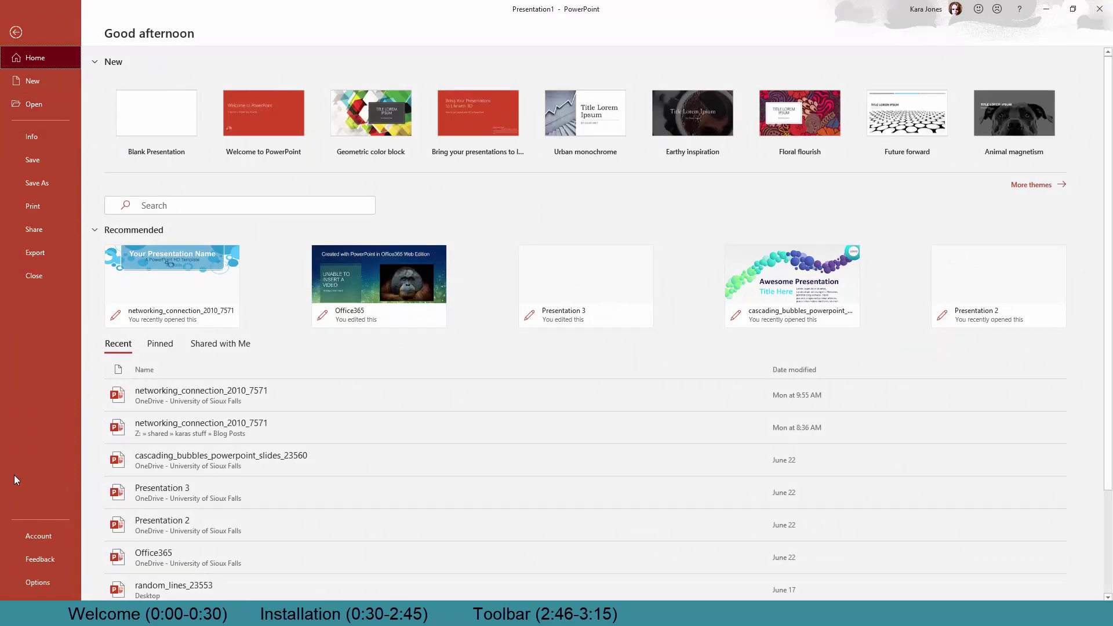
click(23, 581)
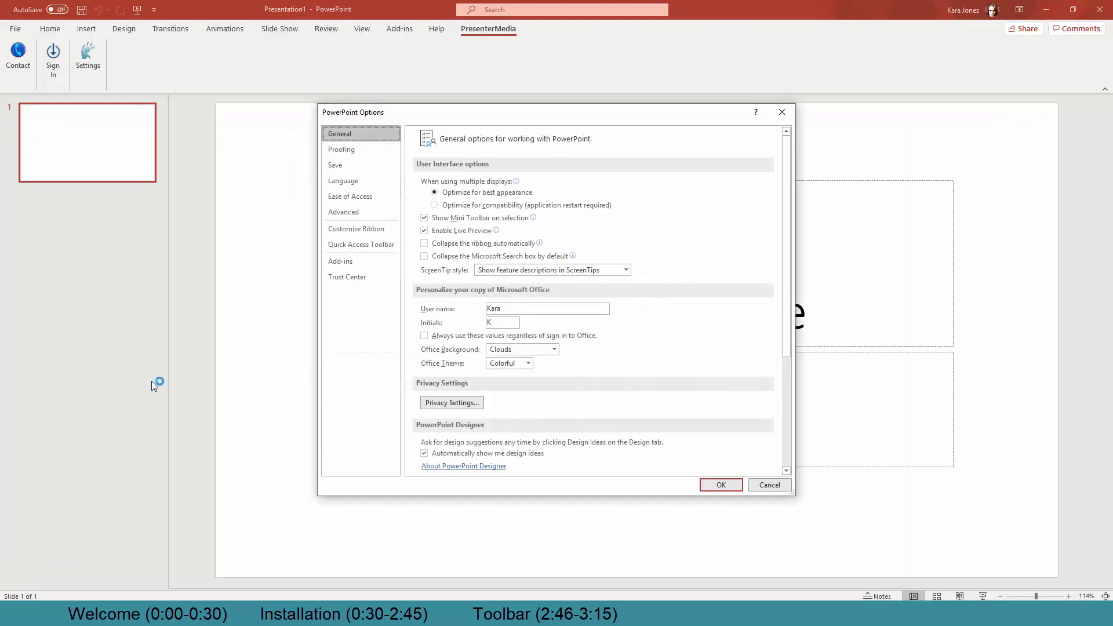
click(340, 264)
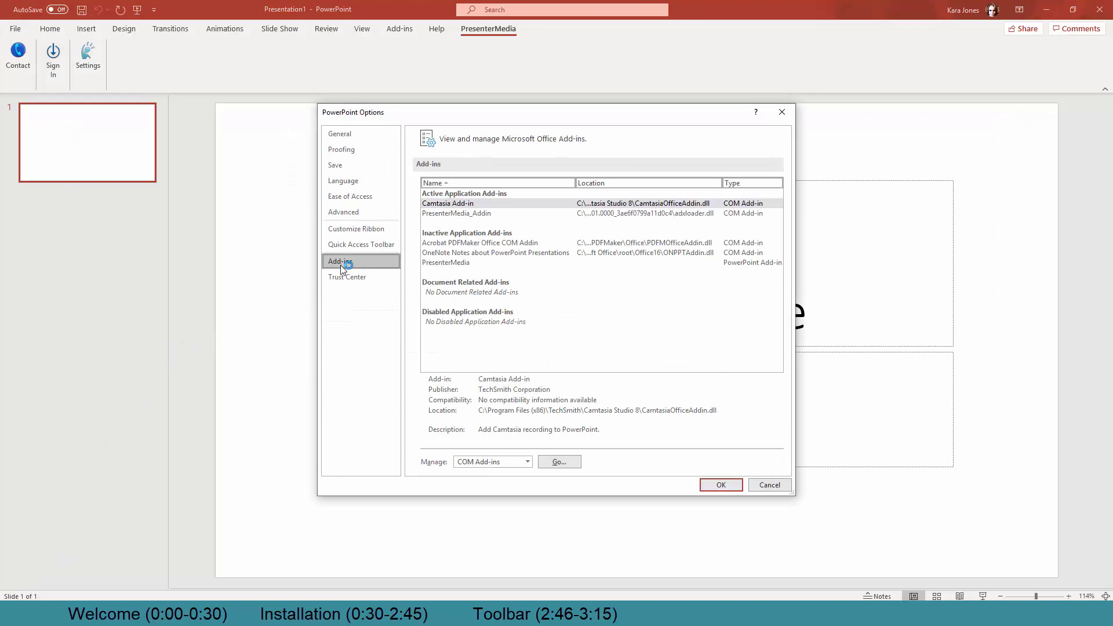
click(450, 214)
click(458, 204)
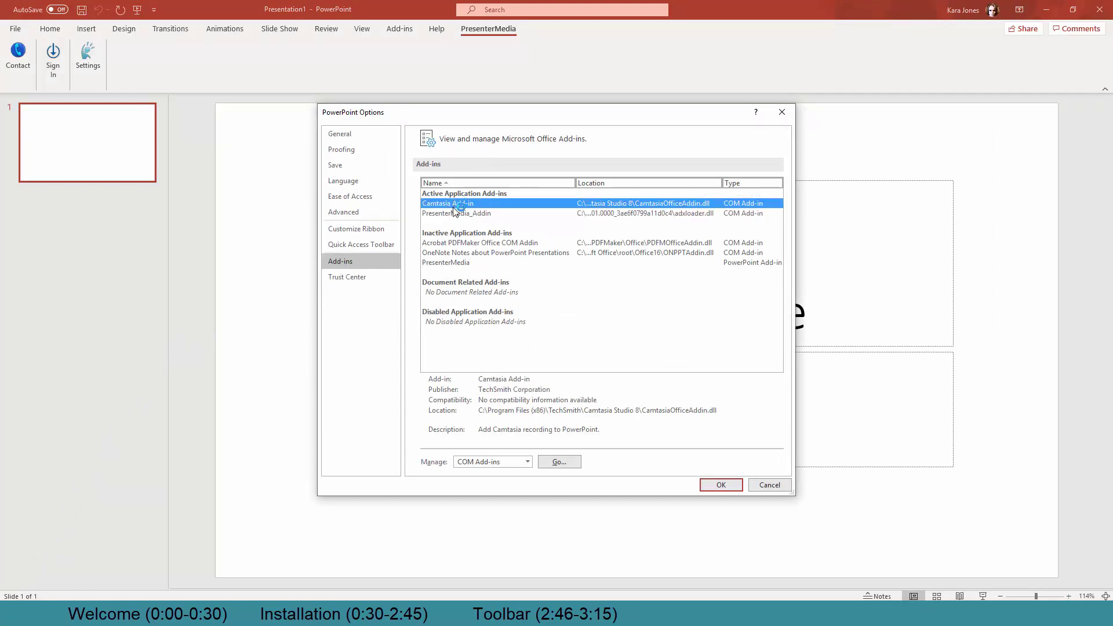
click(455, 214)
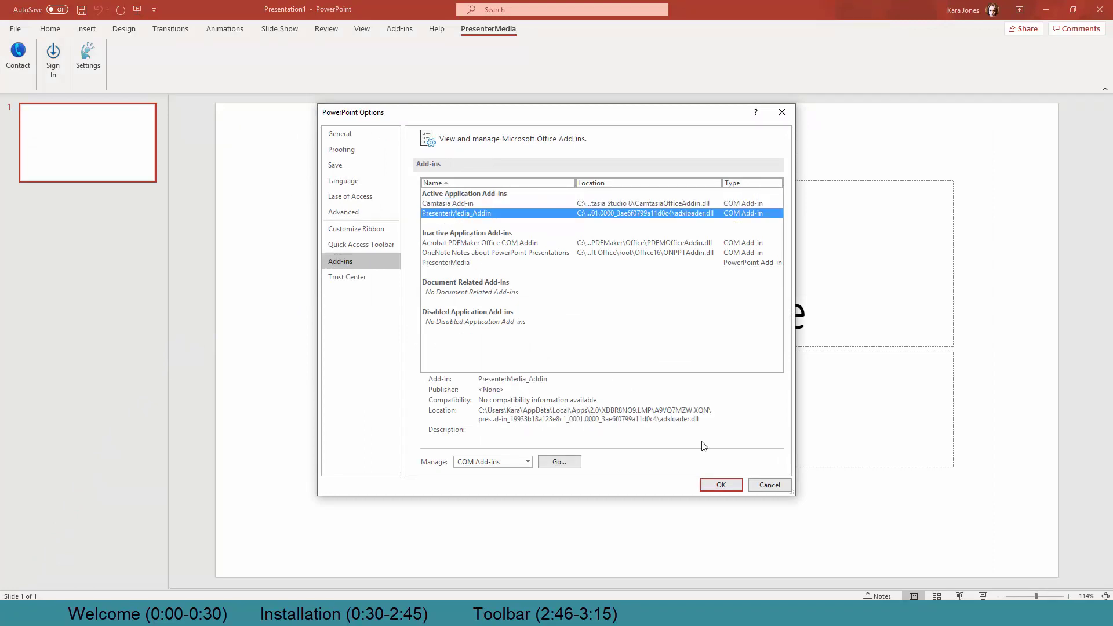
click(721, 485)
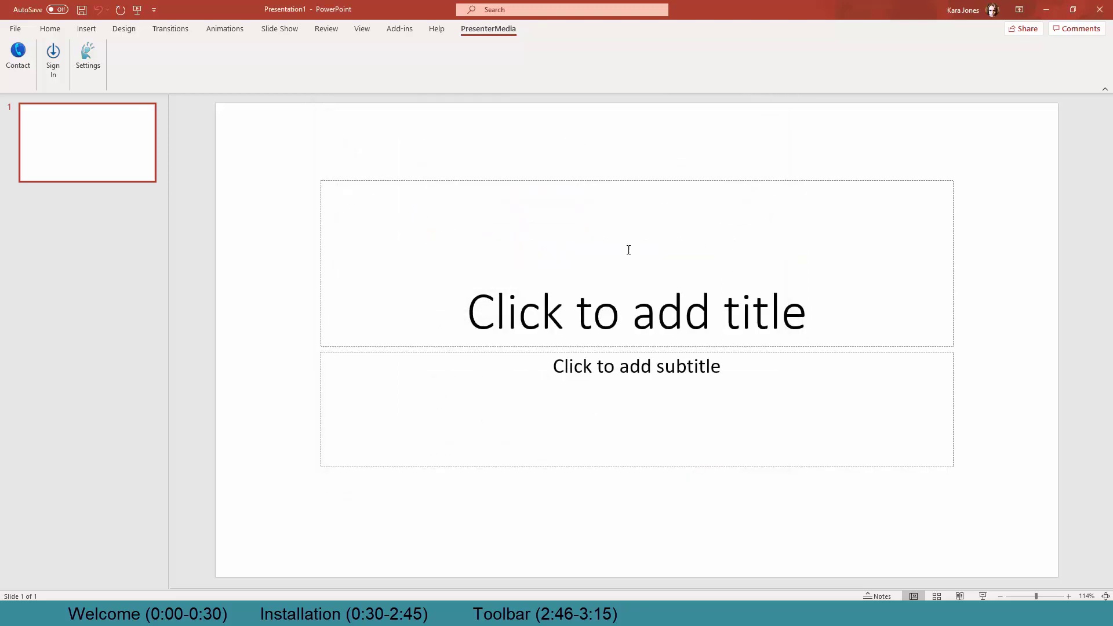
Step: Log in through the PresenterMedia Sign In form, then switch the pane to My Custom Media
click(54, 64)
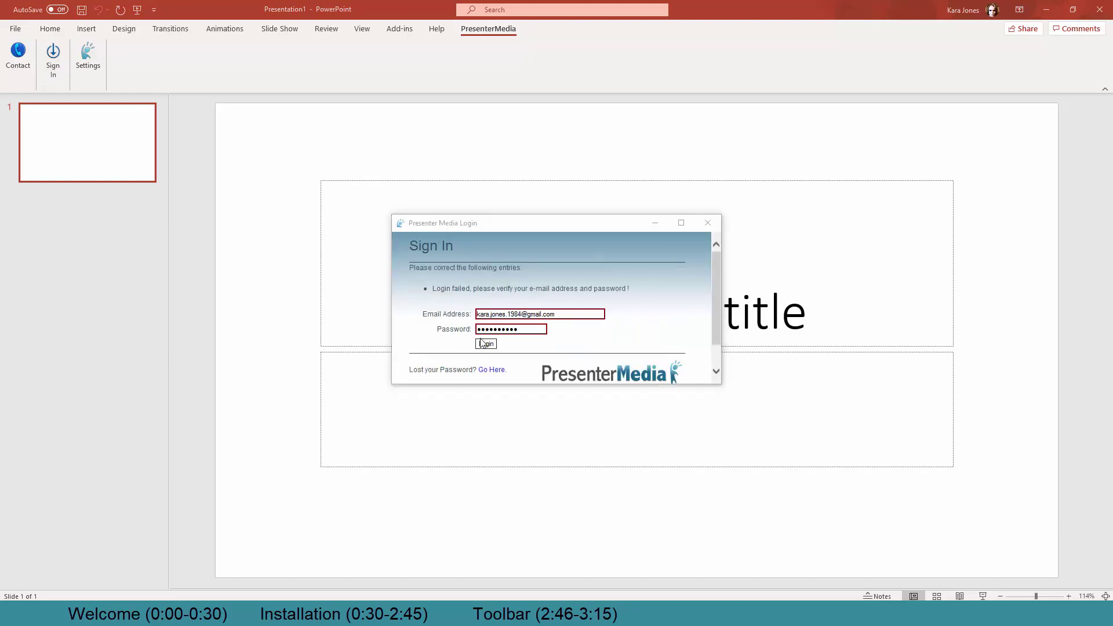
click(483, 345)
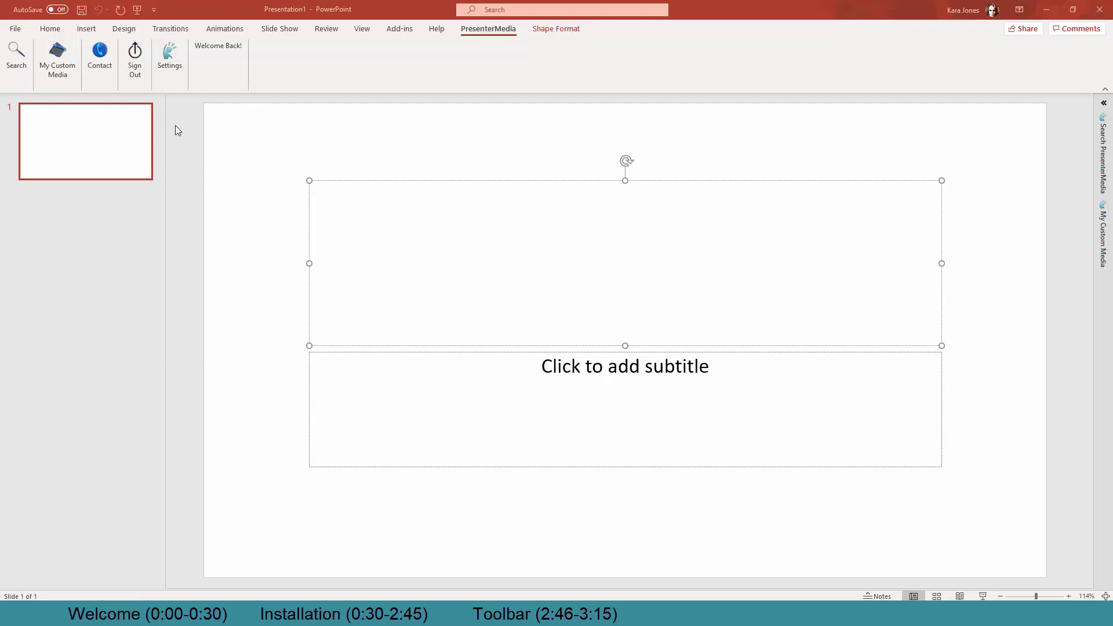
click(16, 57)
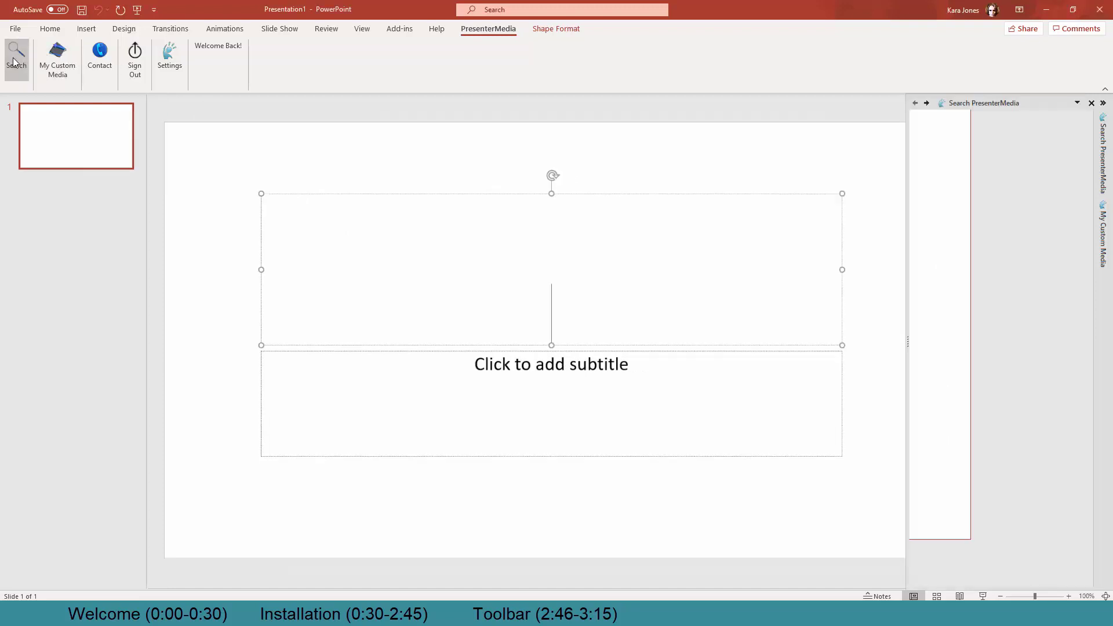
click(49, 65)
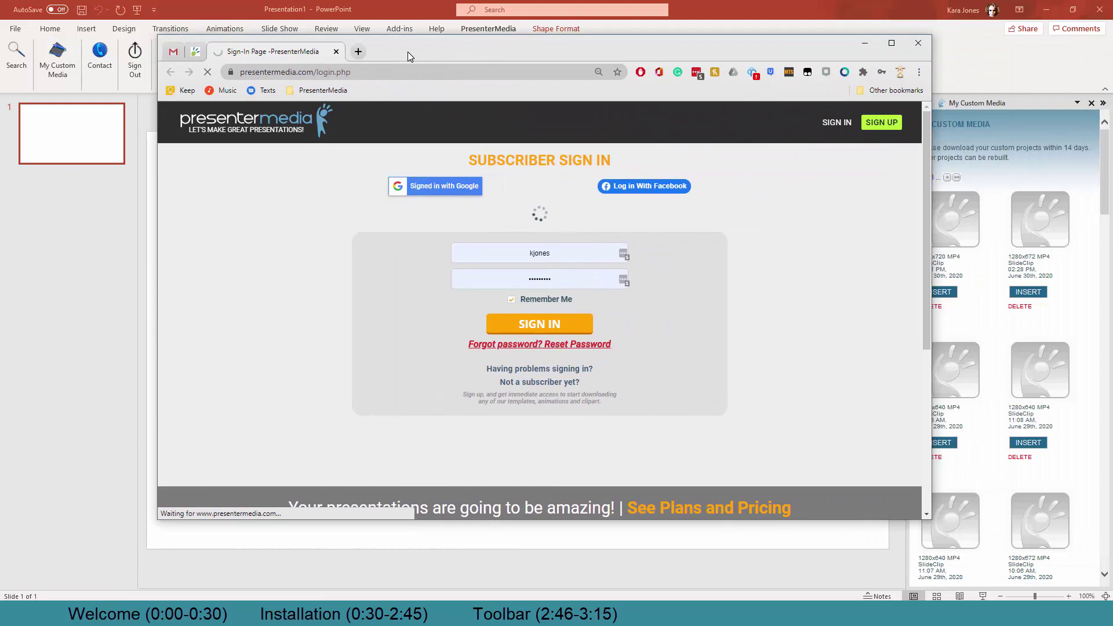
Step: Move the Chrome sign-in window aside and open the PresenterMedia add-in Settings
drag(408, 51, 756, 93)
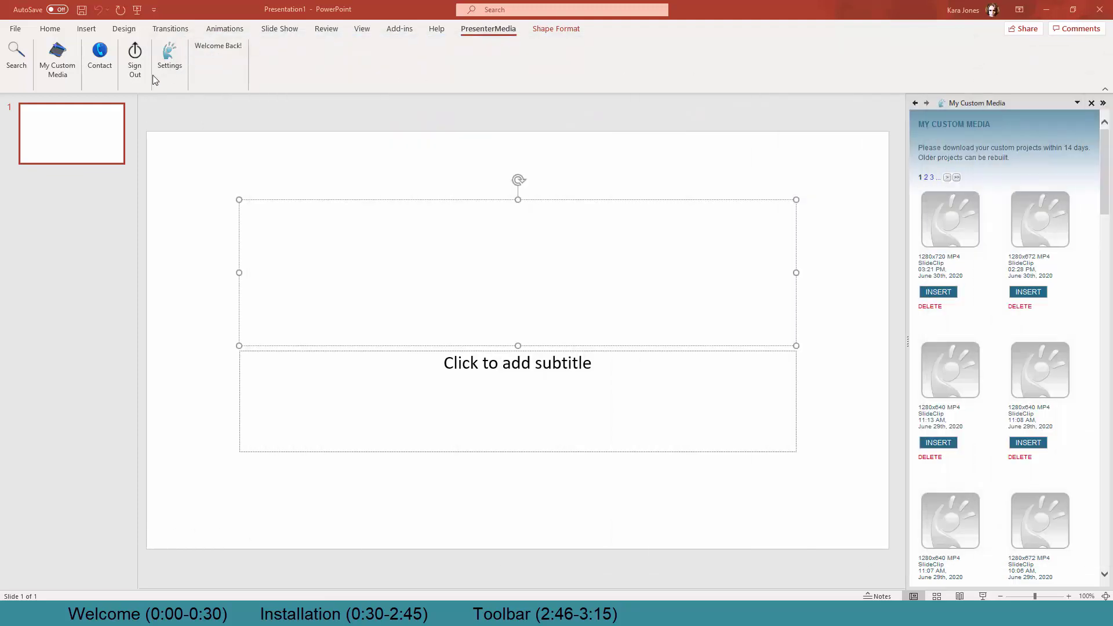
click(170, 55)
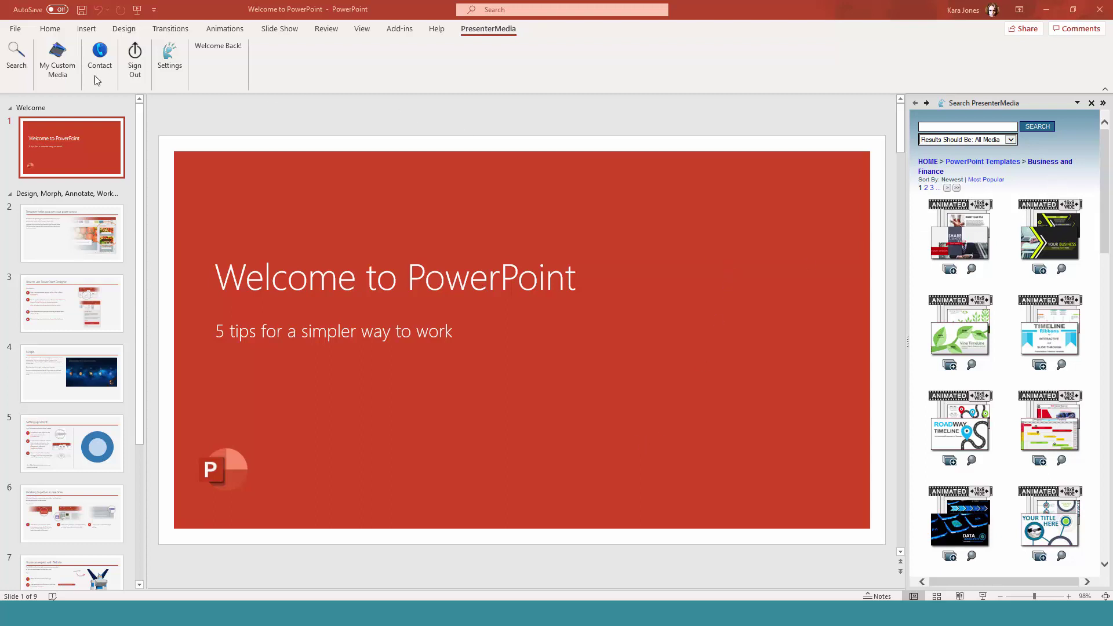
Step: Switch the PresenterMedia pane from My Custom Media to Search, then to its HOME categories
click(50, 67)
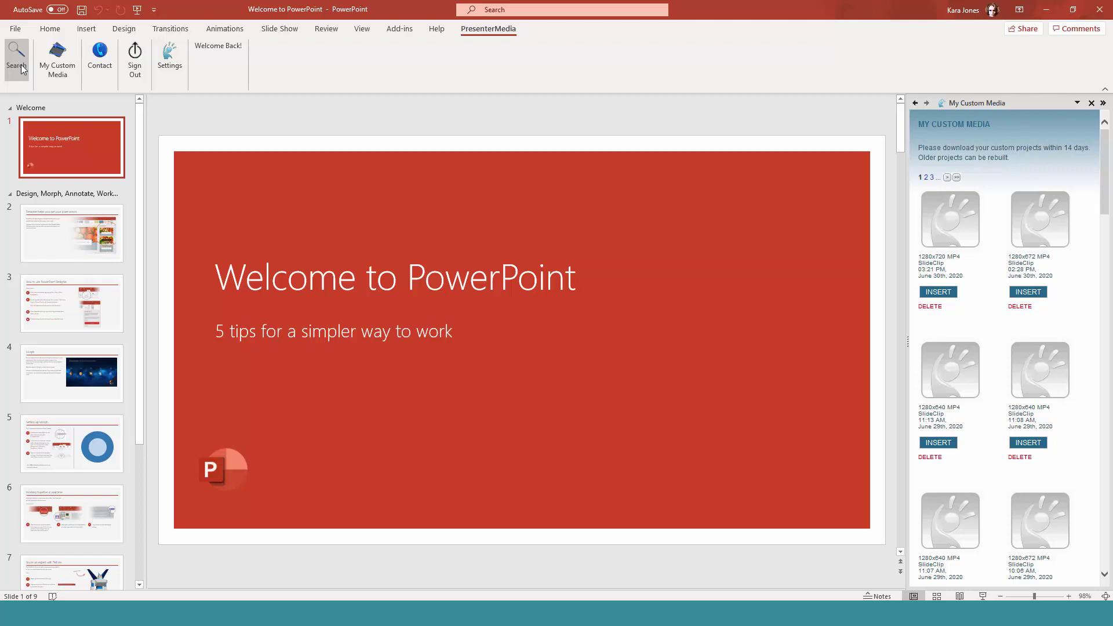
click(21, 67)
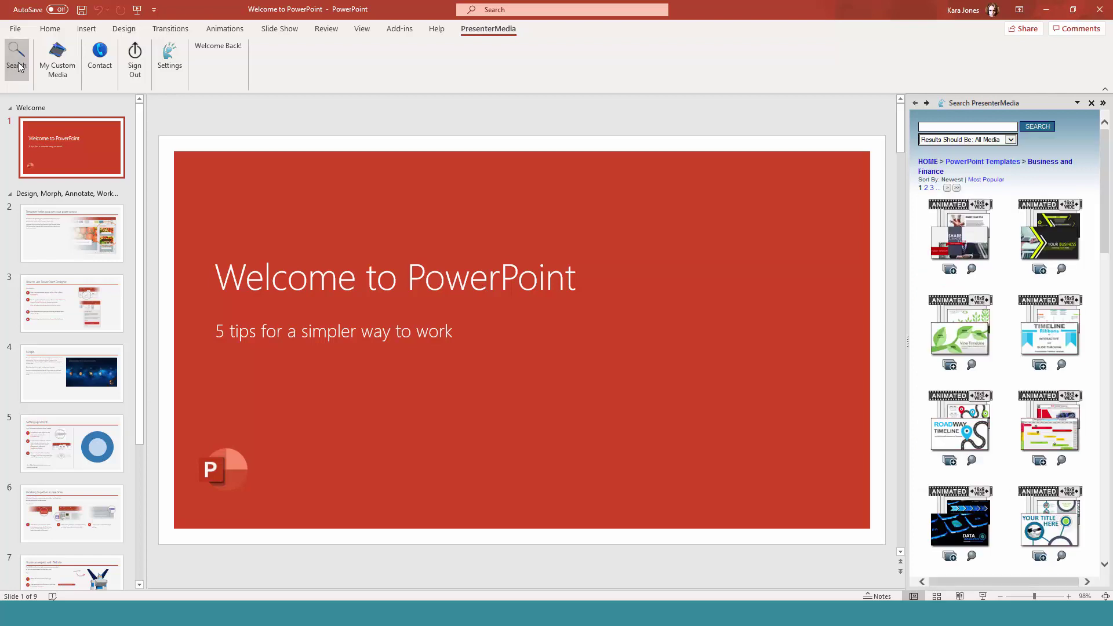
click(925, 164)
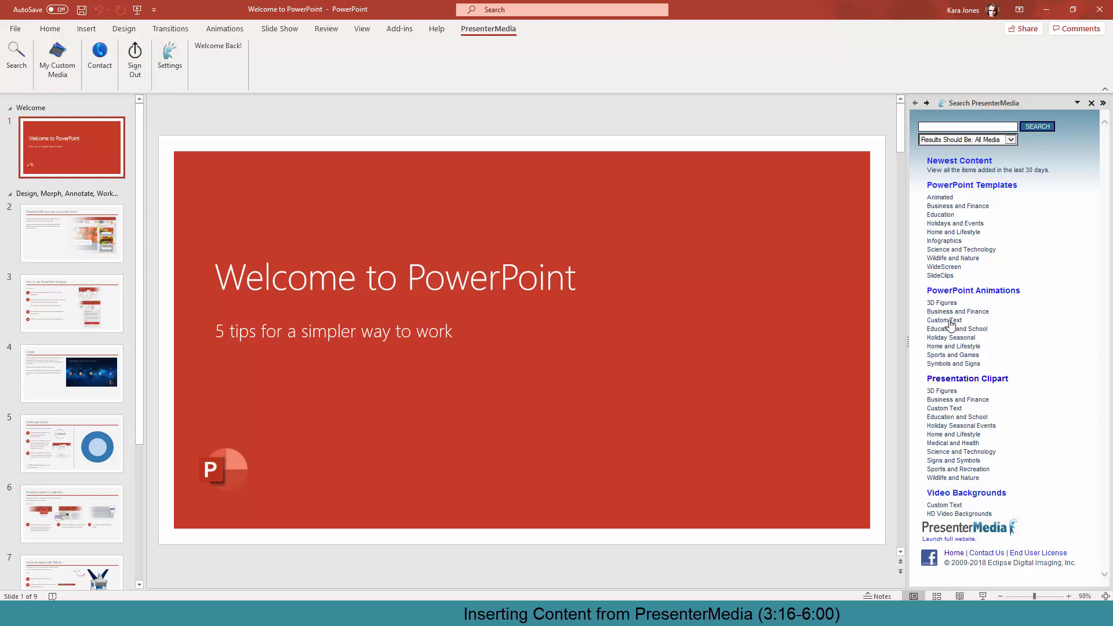
Step: Open the Balloon Flying Custom Text animation and briefly view its online customizer
click(946, 321)
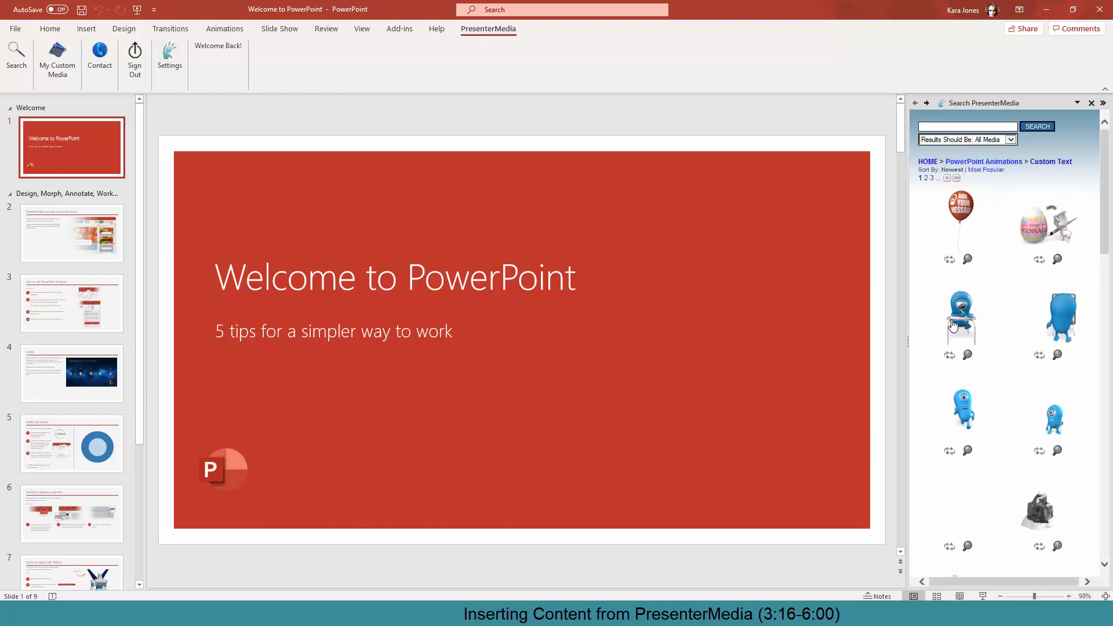
click(957, 217)
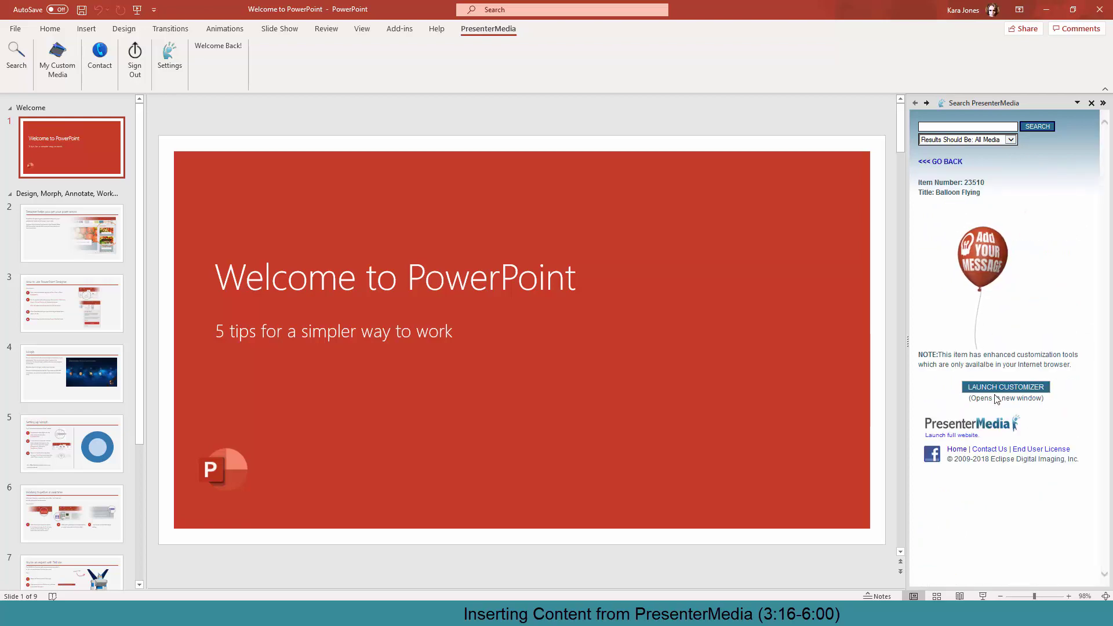
click(996, 388)
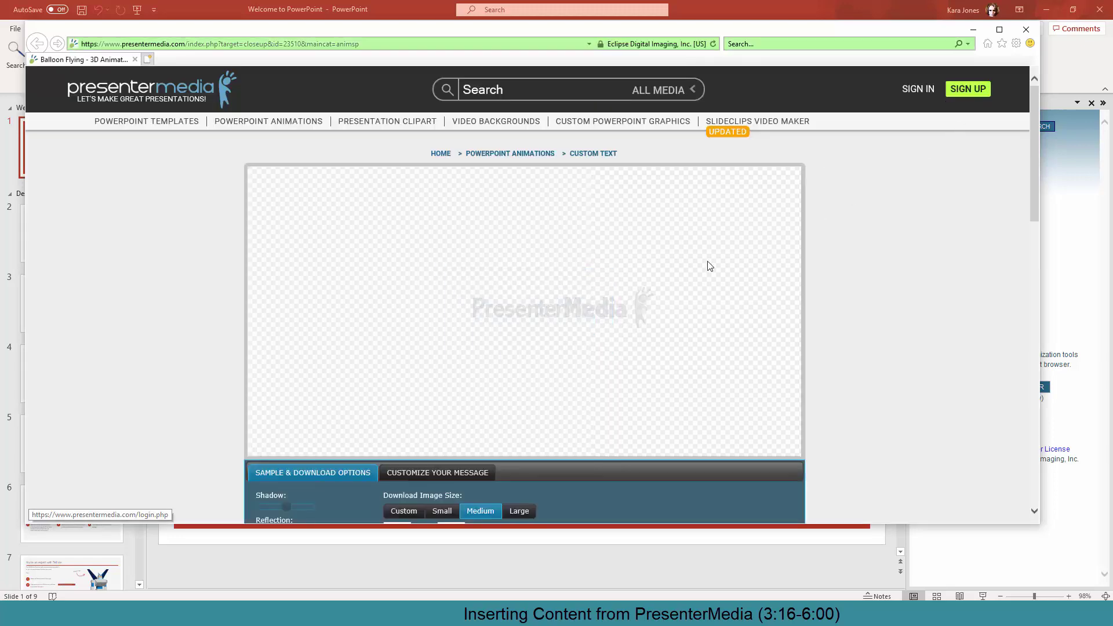
click(1027, 29)
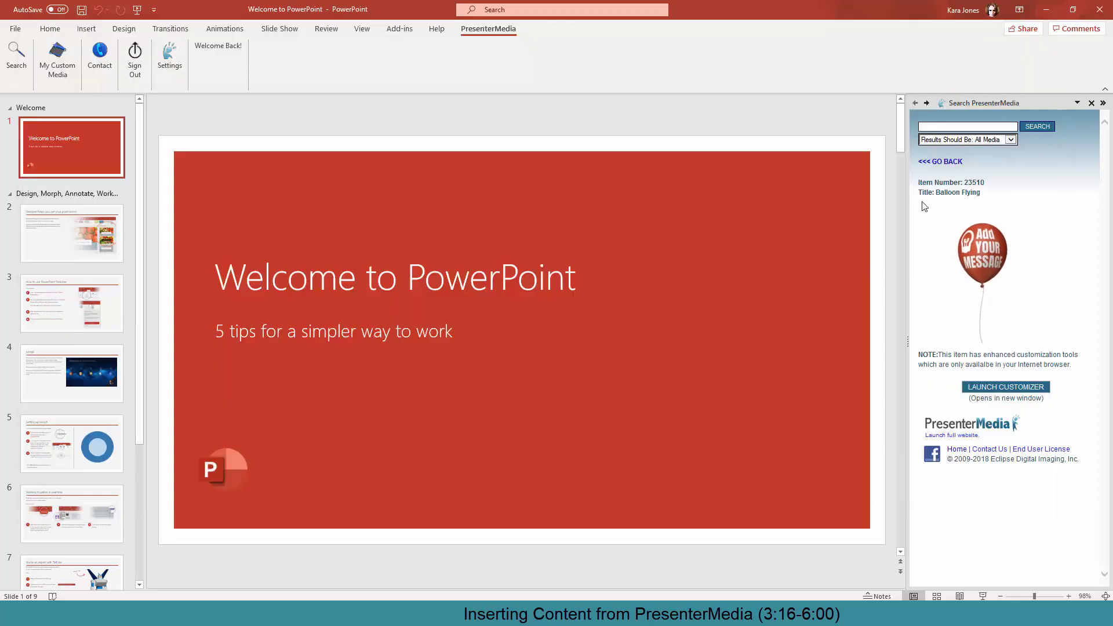
Step: Insert the Light Bulb Moment clipart from My Custom Media onto the title slide
click(51, 65)
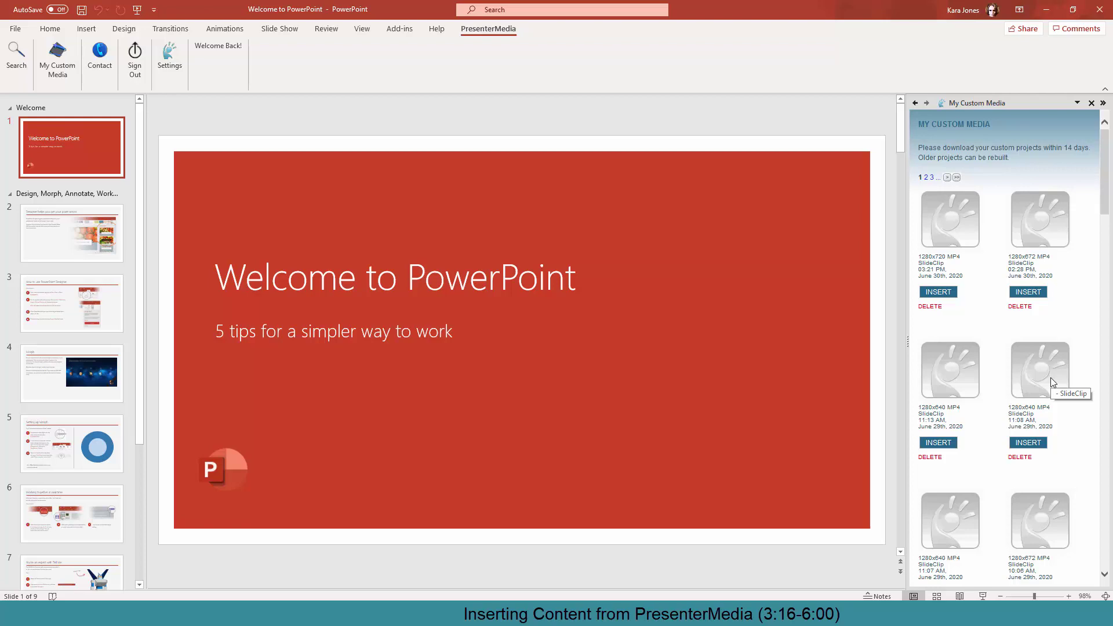
scroll(1053, 383, down, 8)
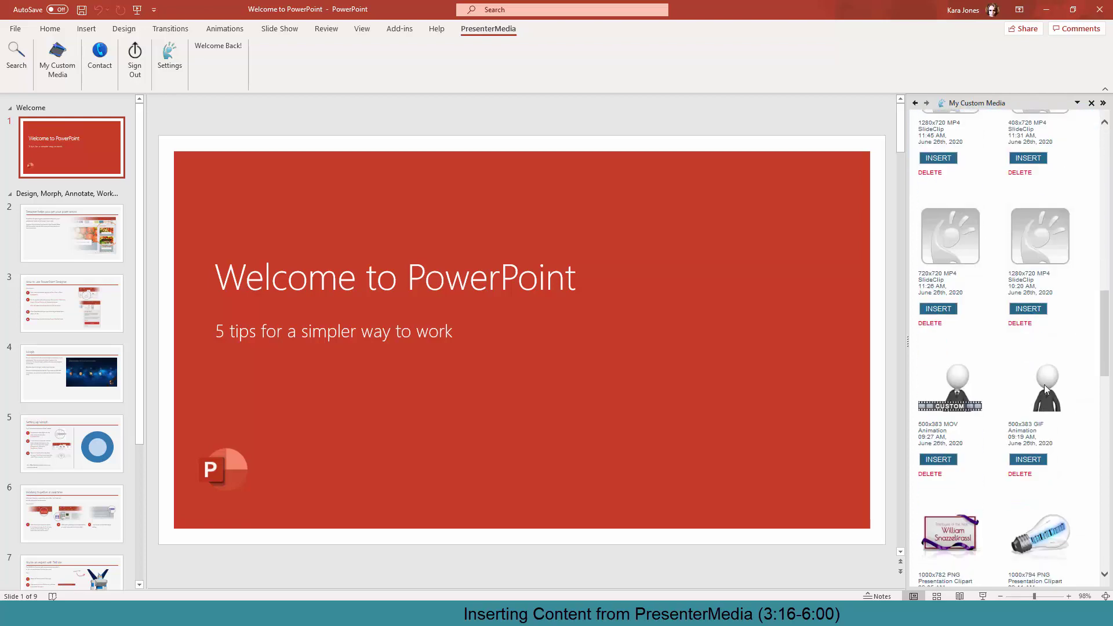
scroll(1029, 431, down, 3)
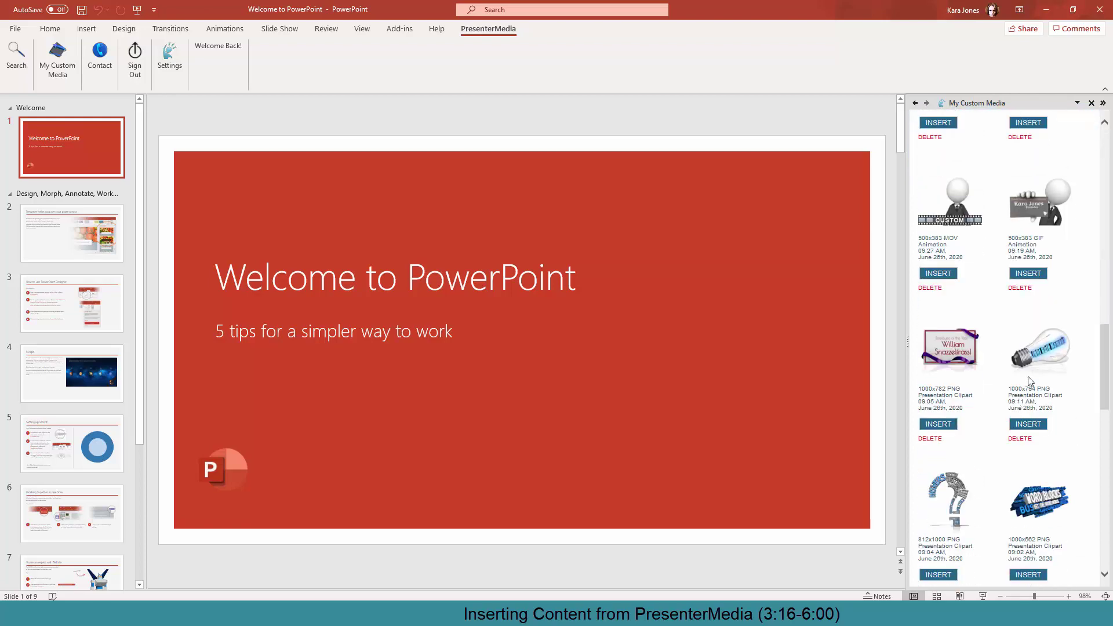
click(1028, 425)
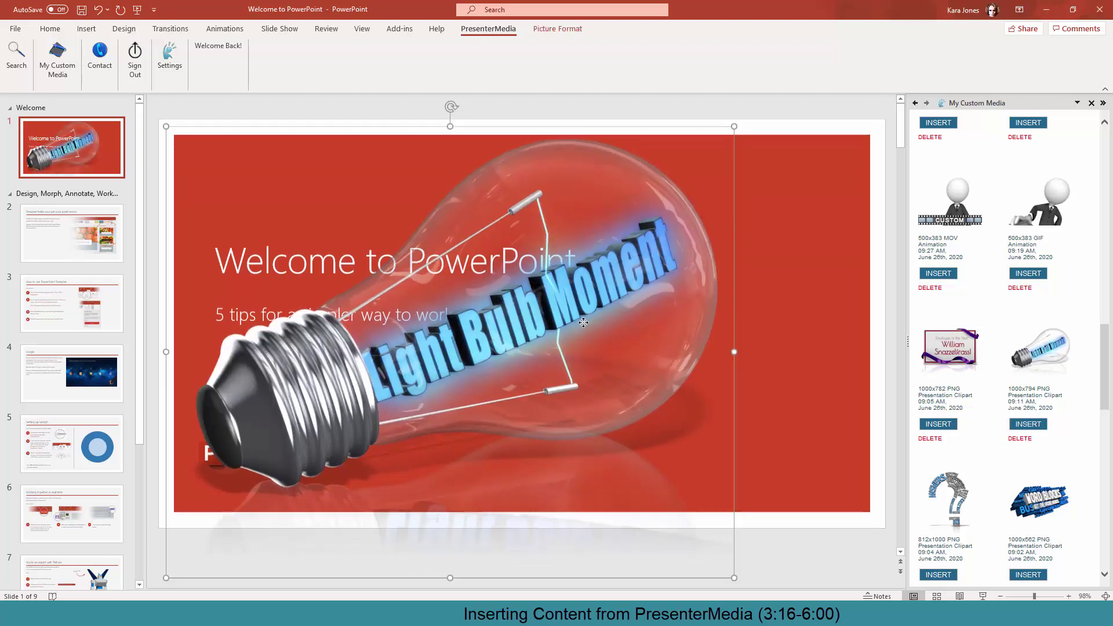
Step: Shrink the light bulb and move it near the bottom, left of centre
drag(735, 124, 447, 356)
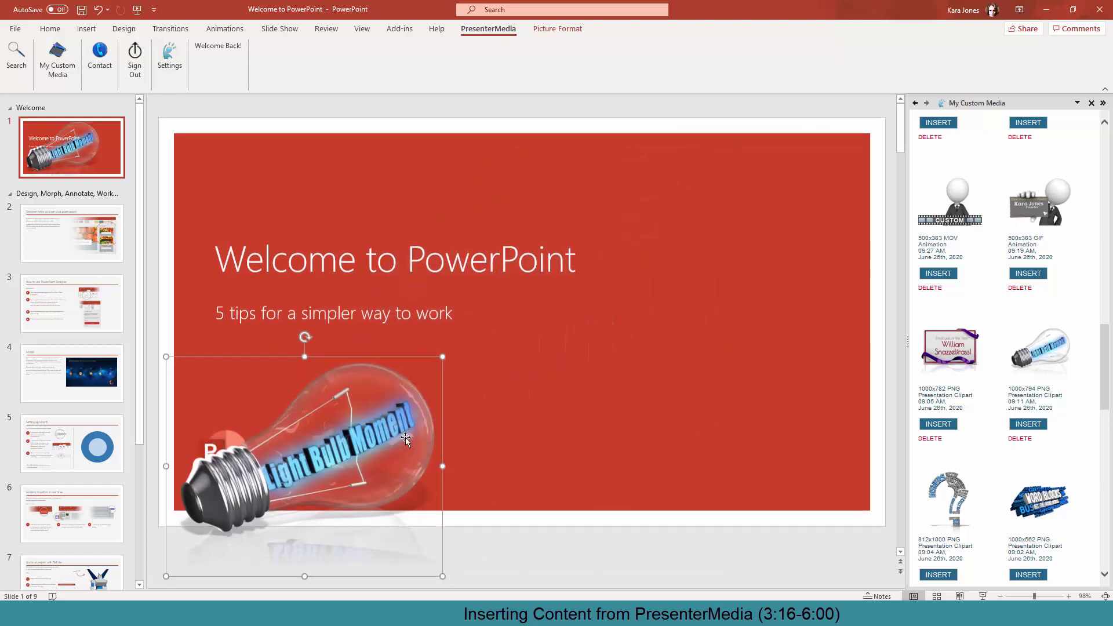
drag(405, 437, 479, 439)
click(664, 416)
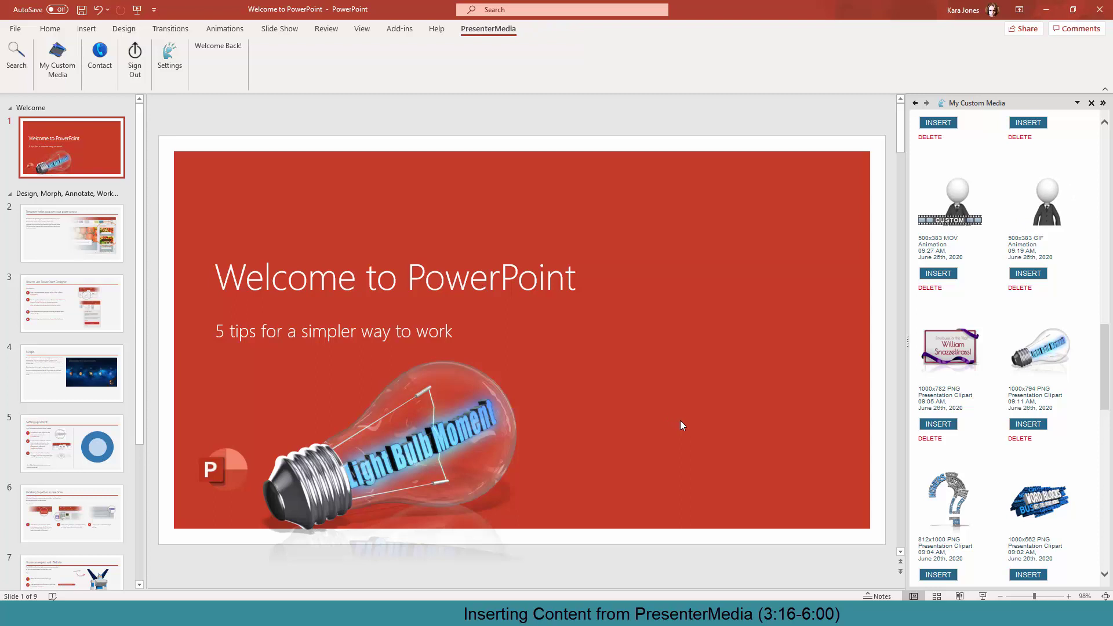
Step: Insert the Word Blocks clipart, shrink it, and place it in the slide's bottom-right corner
scroll(1015, 347, down, 5)
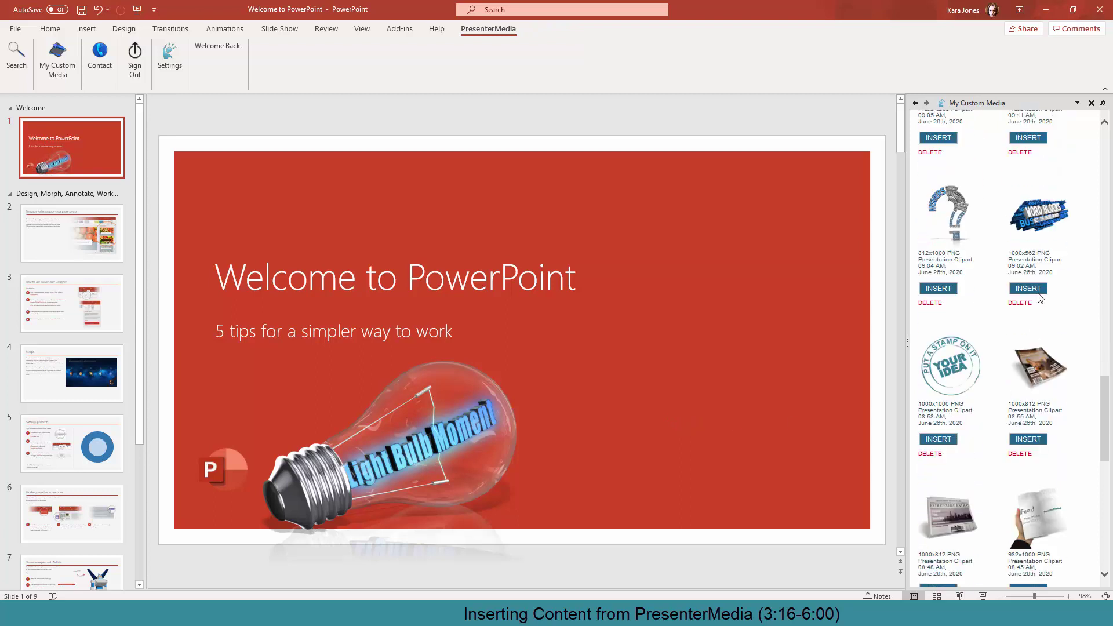
click(1040, 289)
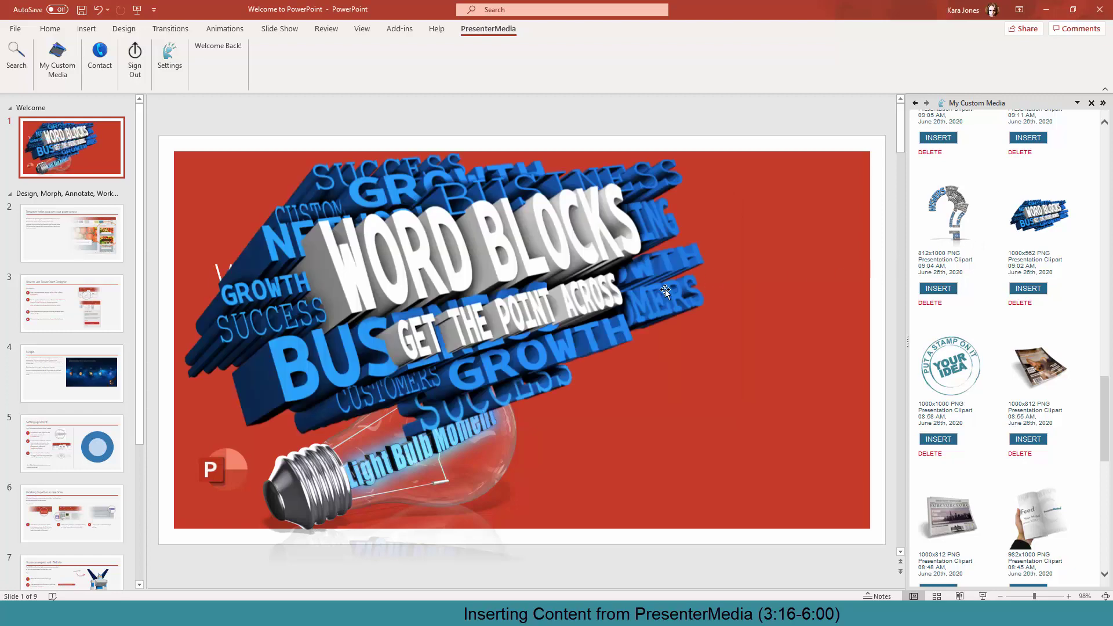
click(647, 297)
drag(489, 319, 603, 318)
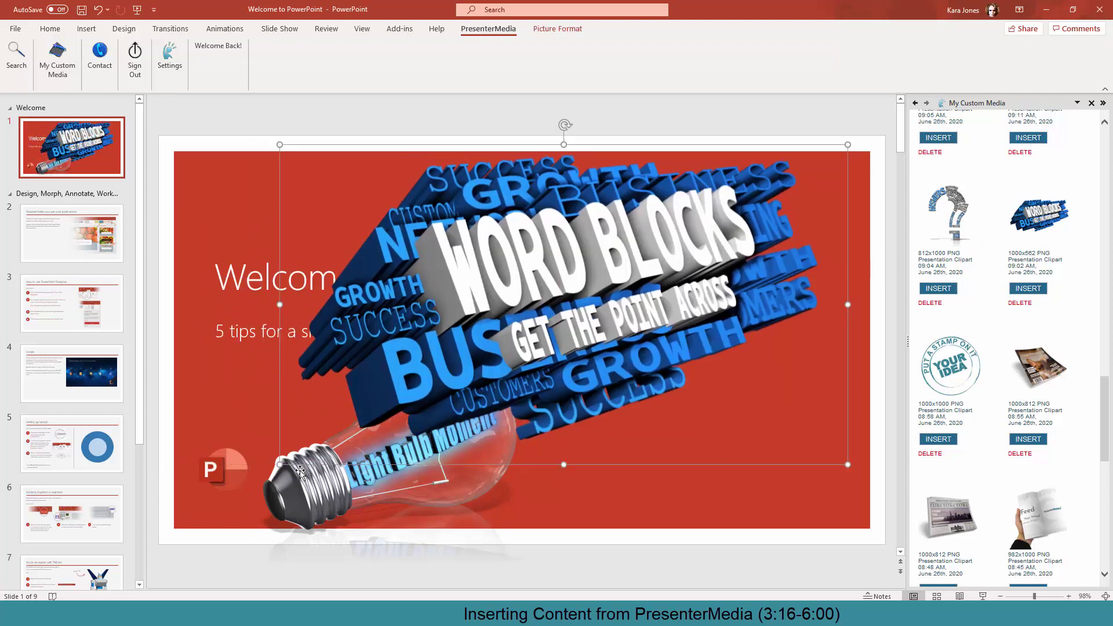
drag(281, 464, 608, 279)
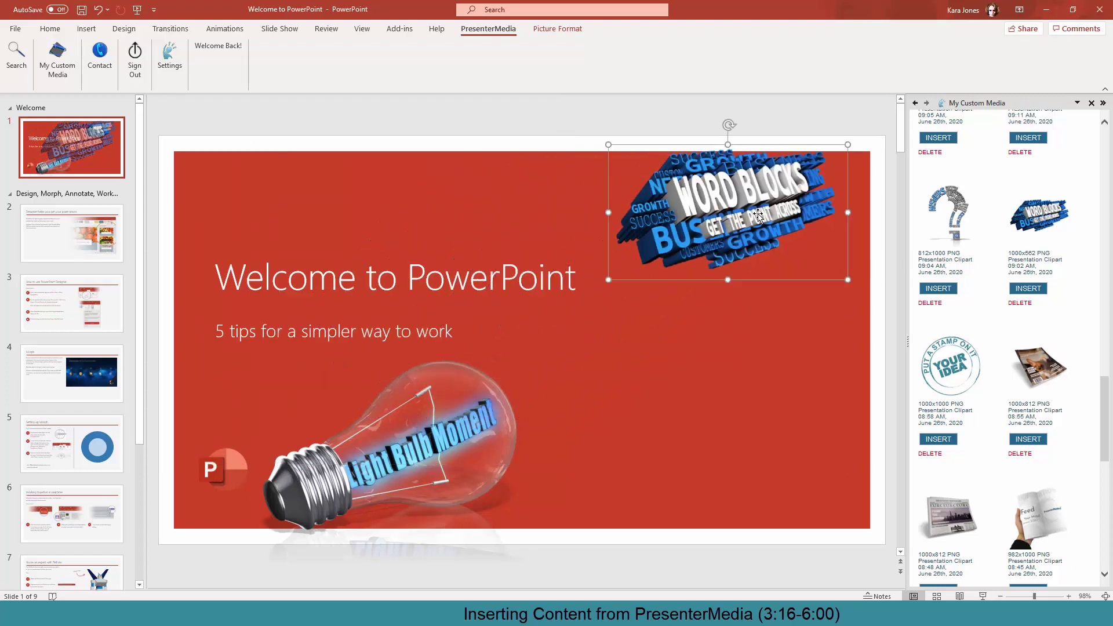
drag(759, 215, 799, 466)
click(782, 344)
Step: Clear the accidental text selection in the PresenterMedia pane and scroll back up
drag(1055, 254, 923, 261)
click(926, 258)
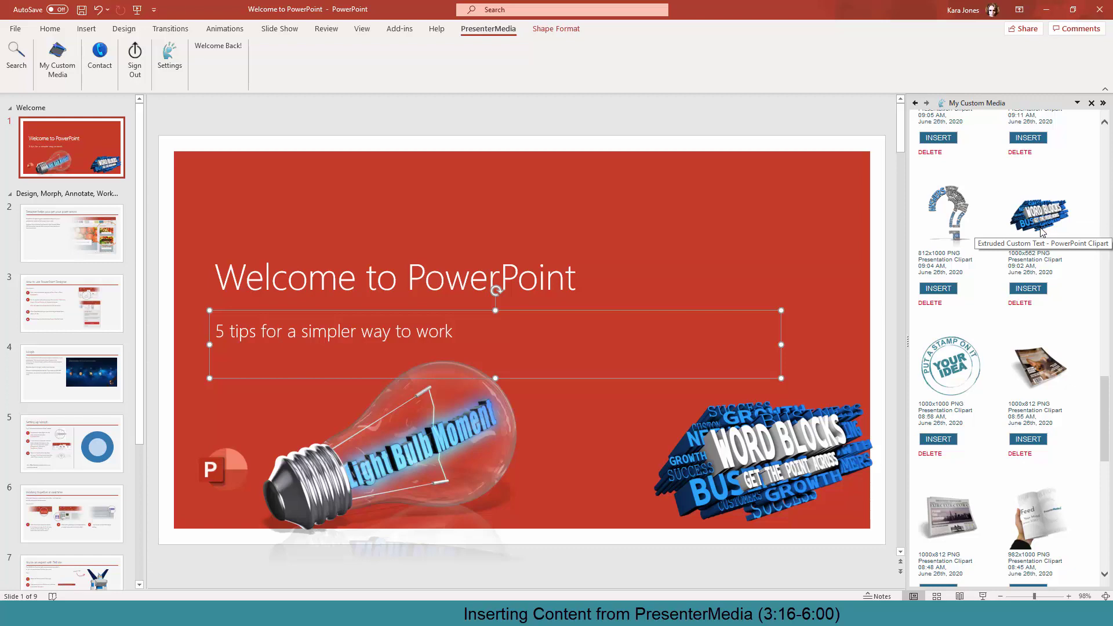
scroll(1040, 232, up, 5)
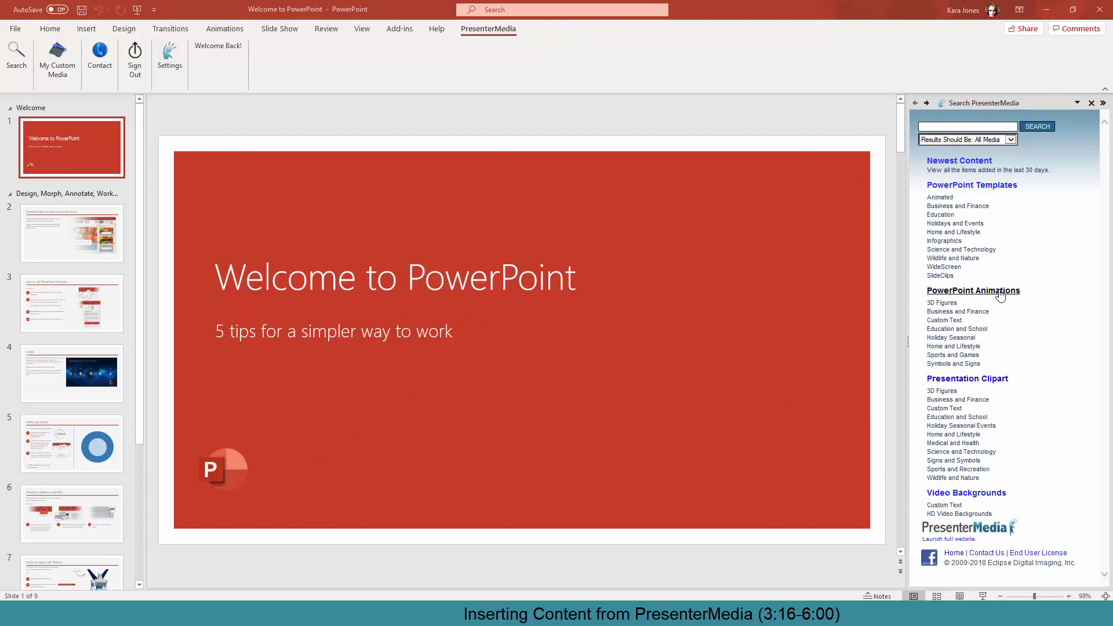
Step: Search PresenterMedia for 'stairs'
click(961, 126)
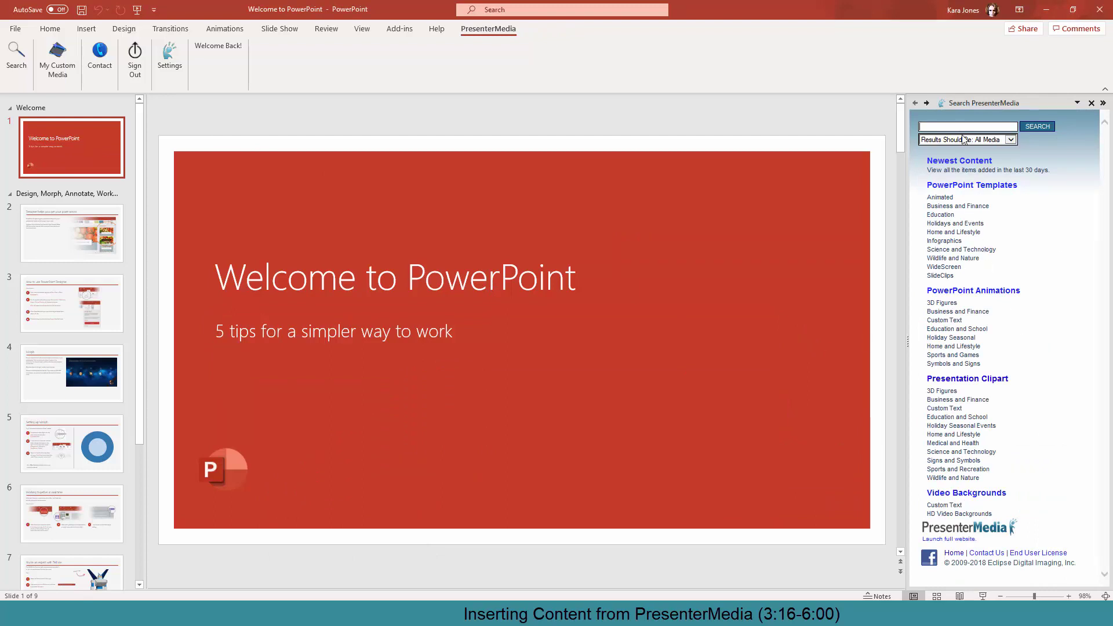
text(stairs)
key(Return)
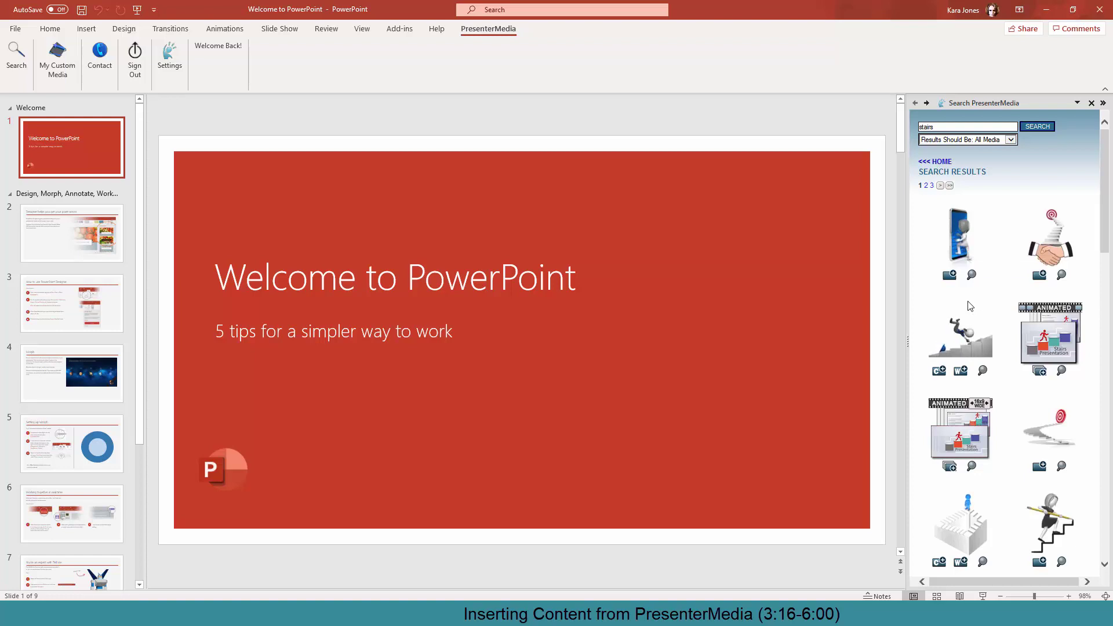
Step: Insert the stairs clip with a clear background and move it to the bottom-right corner
click(939, 370)
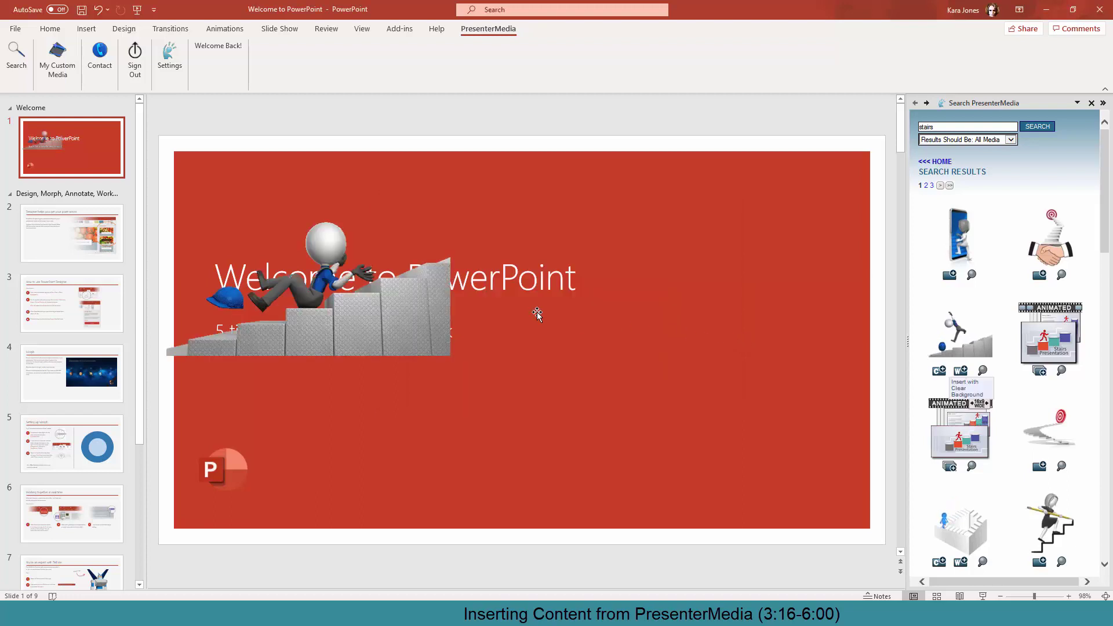
drag(377, 361, 816, 507)
click(759, 279)
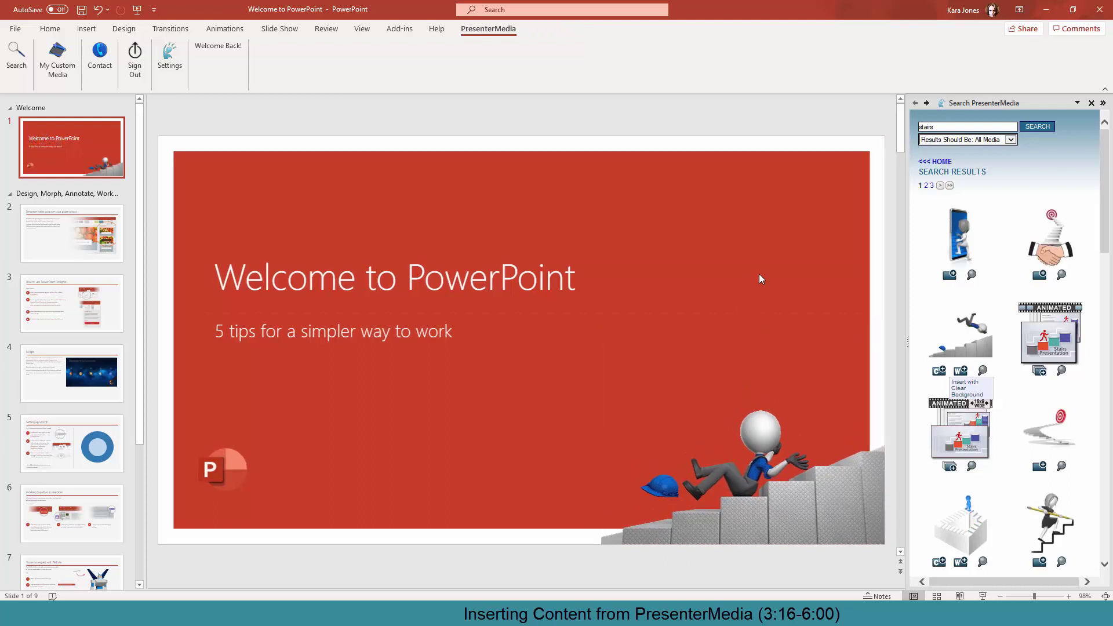
Step: Set the show type to Browsed by an individual (window), then preview it with F5 and exit
click(279, 29)
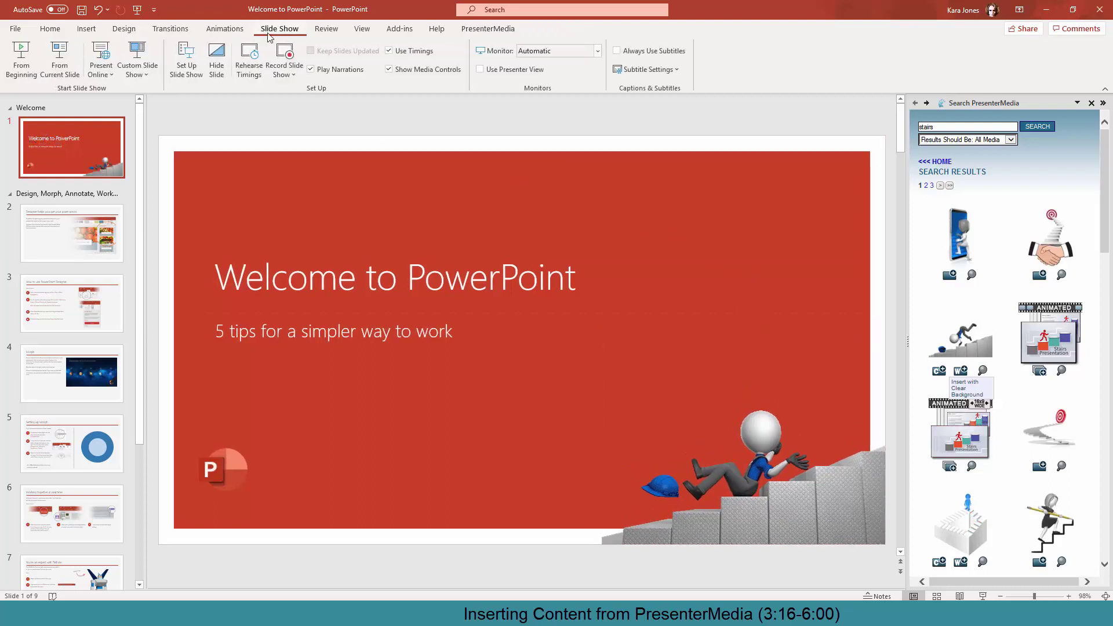
click(185, 67)
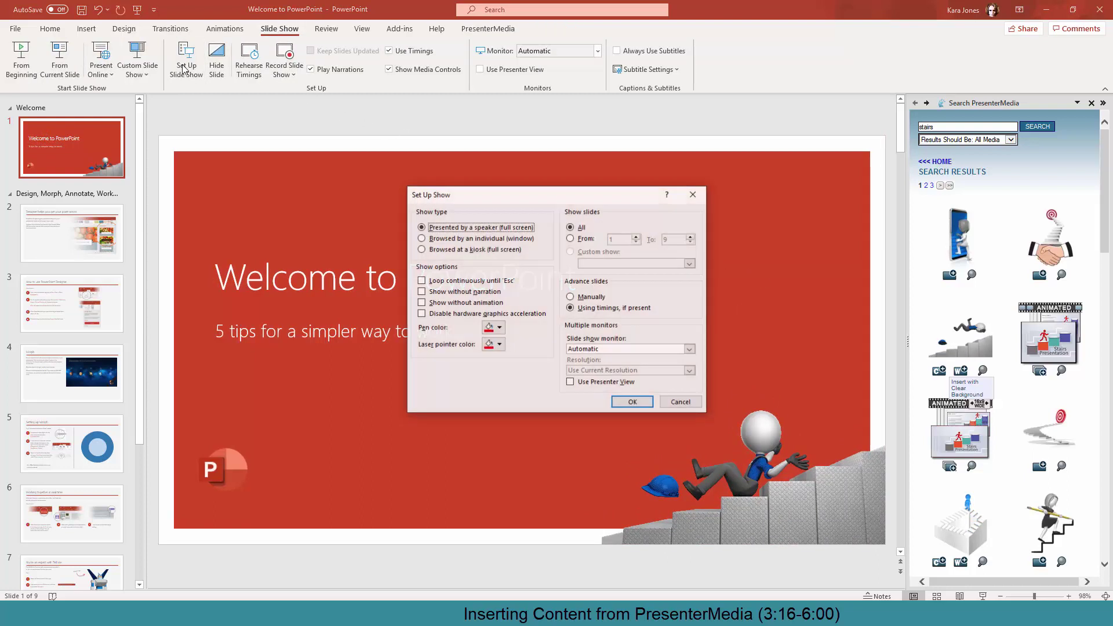
click(421, 238)
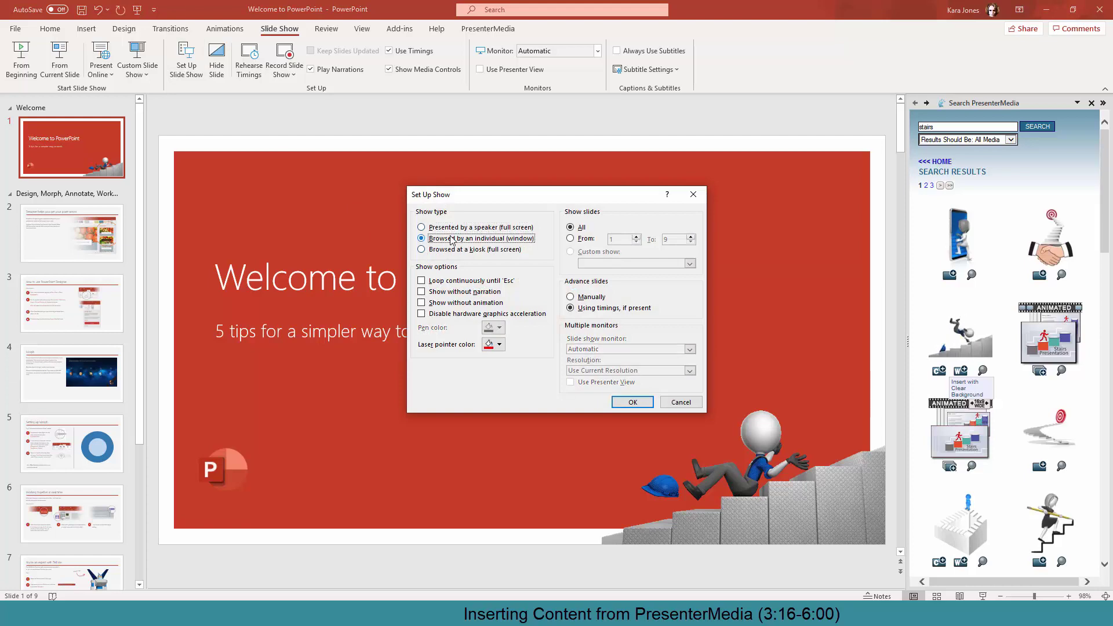
click(633, 402)
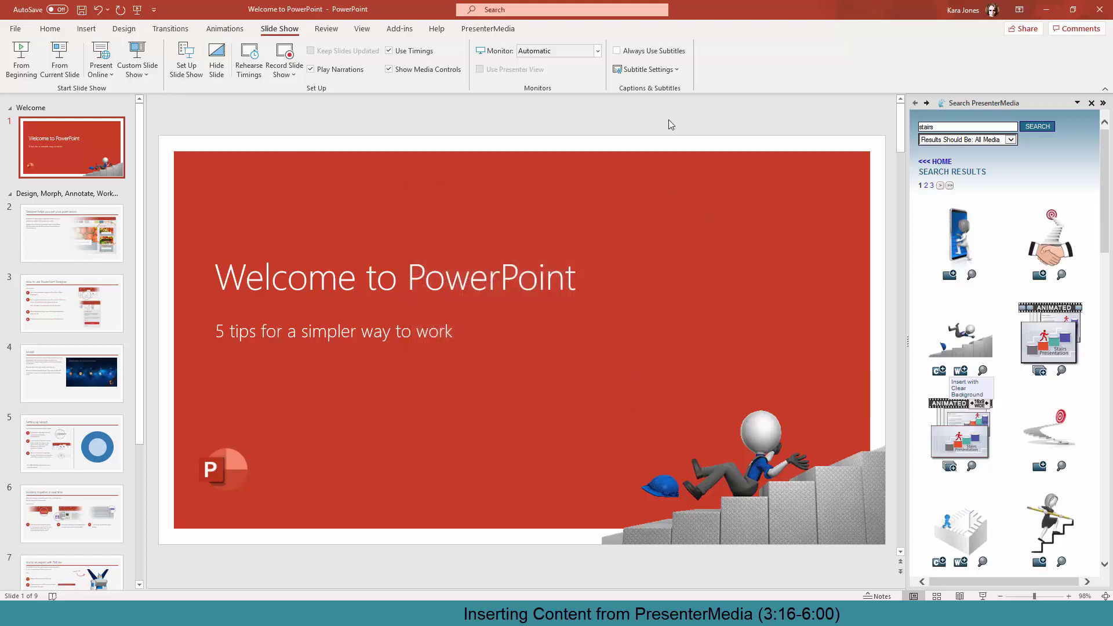
key(F5)
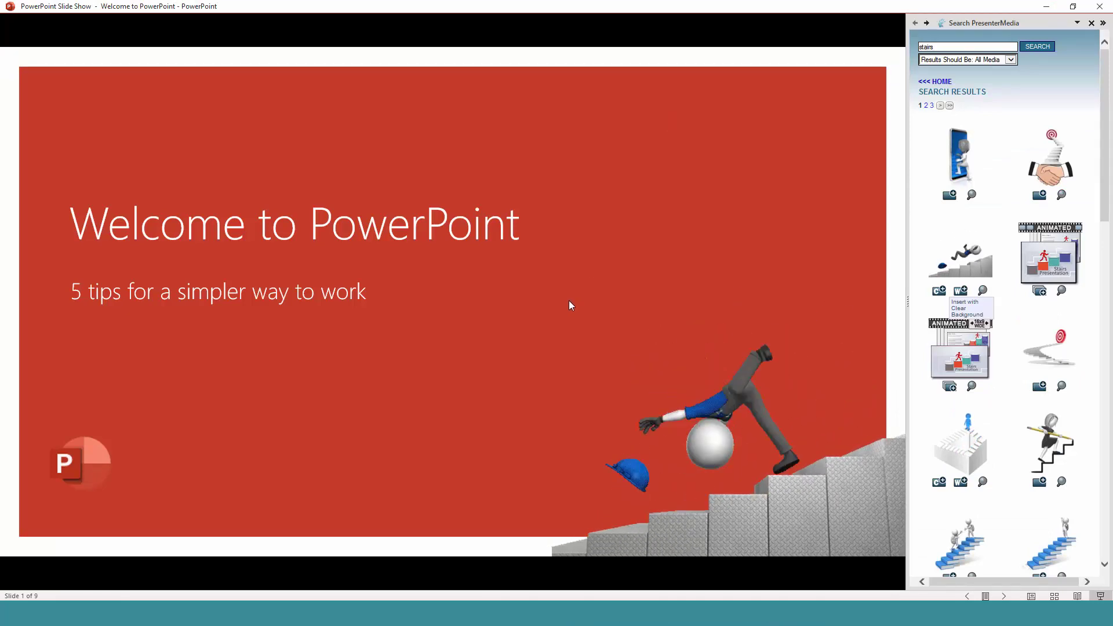
key(Escape)
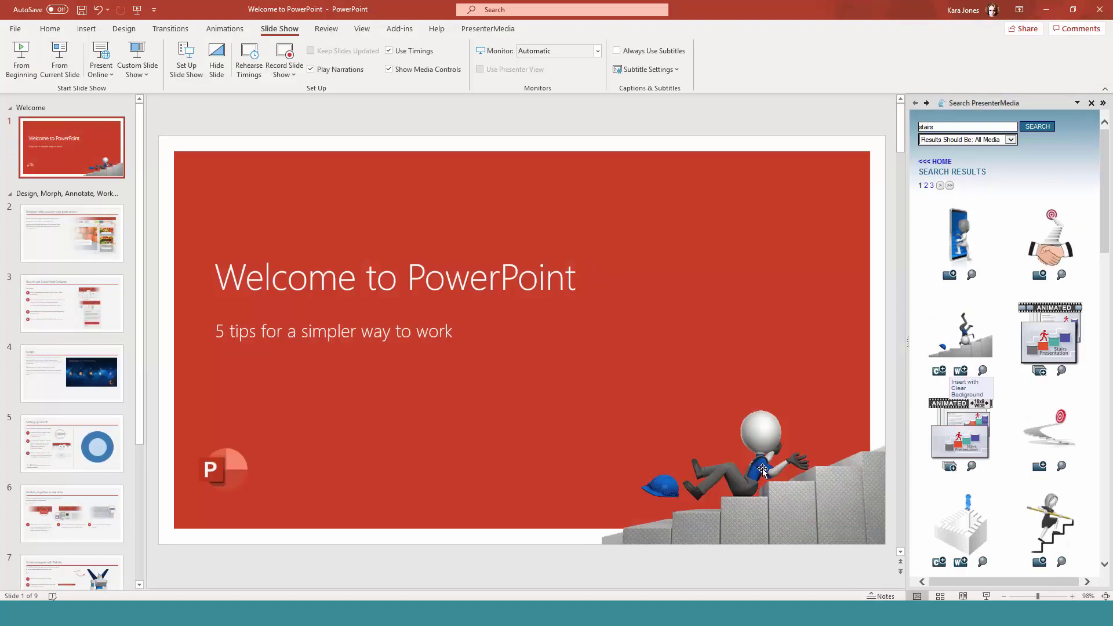